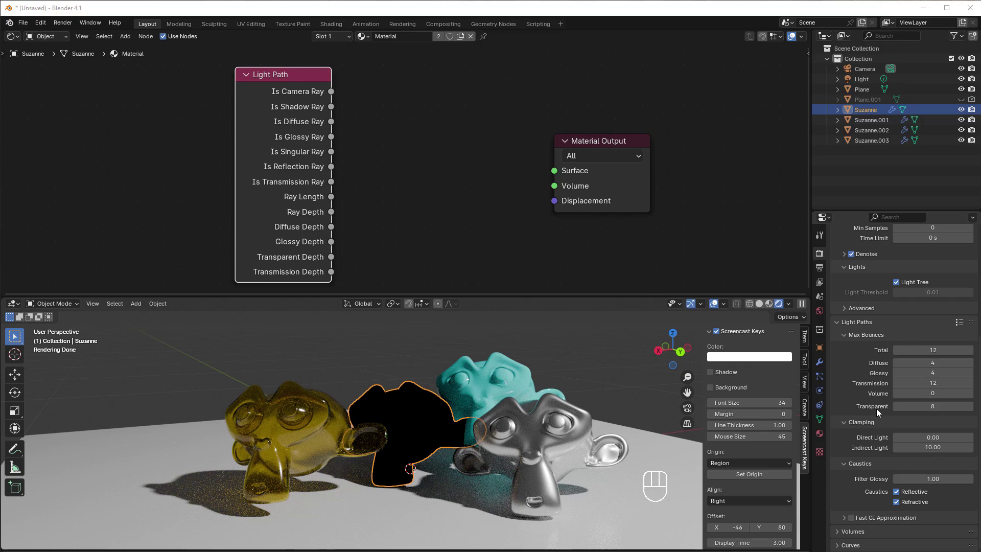
pyautogui.moveTo(933, 383)
pyautogui.mouseDown()
pyautogui.moveTo(966, 383)
pyautogui.moveTo(936, 383)
pyautogui.mouseUp()
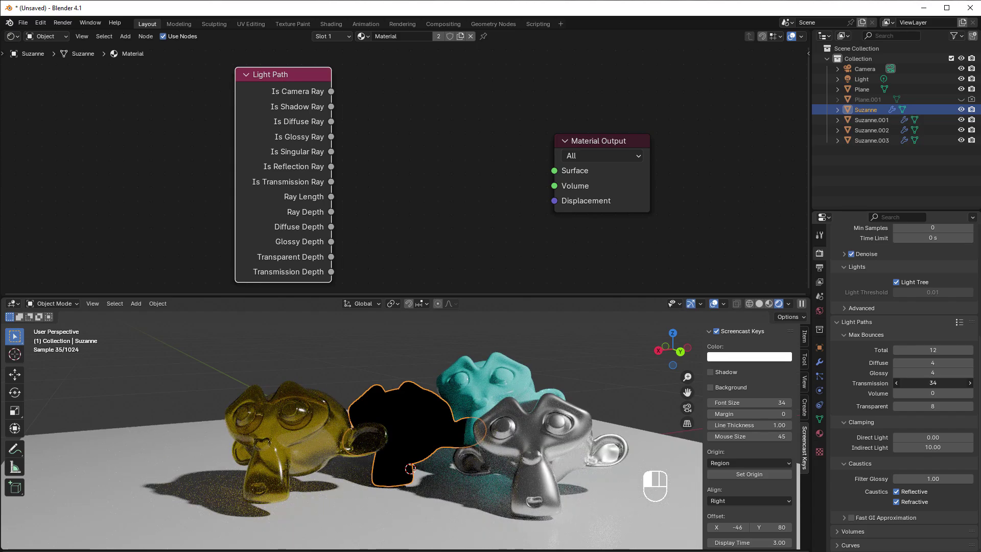
pyautogui.moveTo(935, 383); pyautogui.dragTo(953, 382)
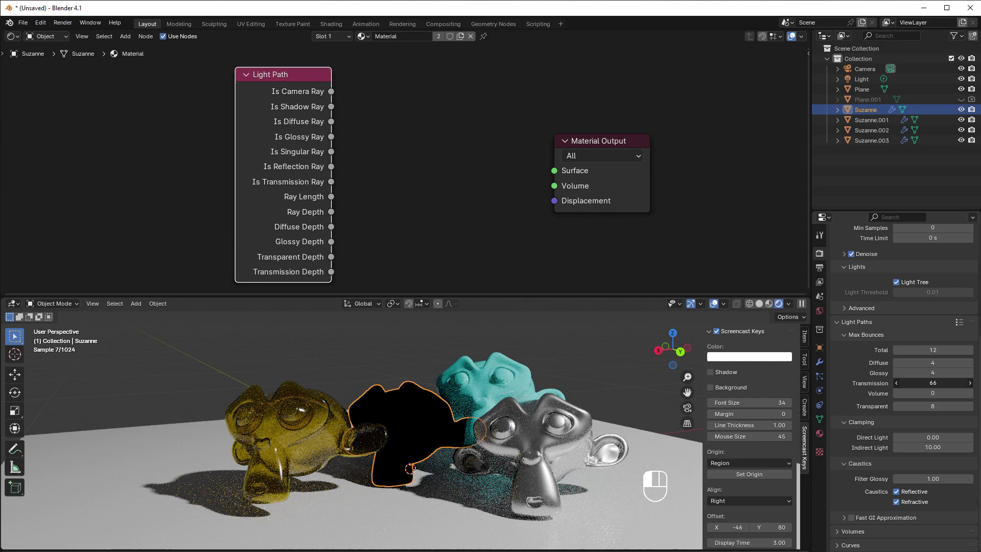
pyautogui.click(960, 322)
pyautogui.click(916, 243)
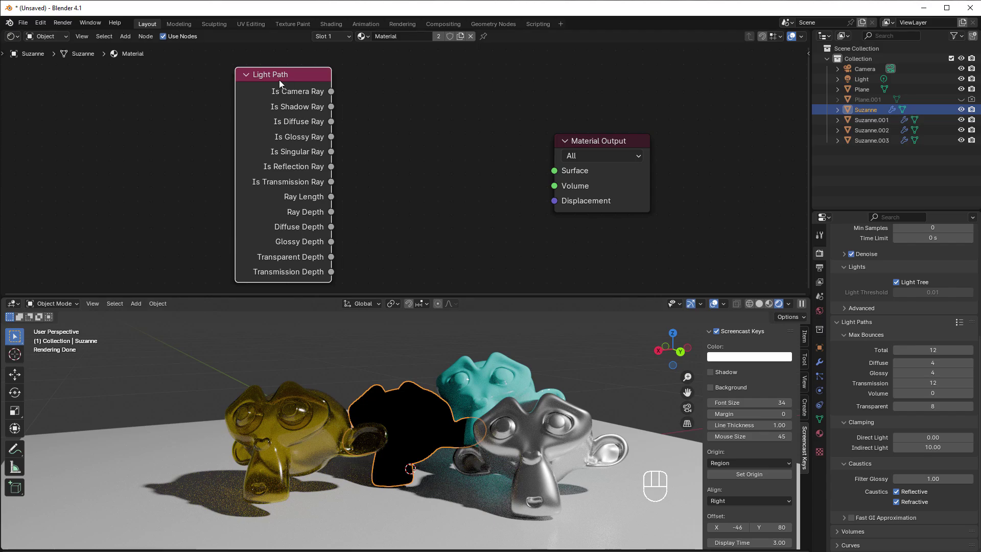
# Add a Mix Shader between Light Path and Material Output, linking its Shader output into Surface.
pyautogui.moveTo(279, 80); pyautogui.dragTo(262, 81)
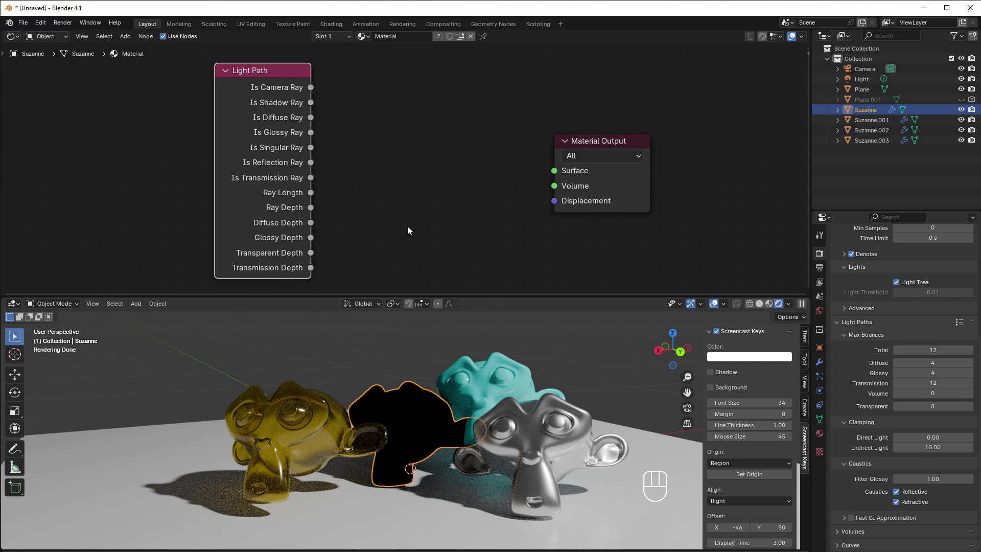
pyautogui.moveTo(562, 142); pyautogui.dragTo(589, 128)
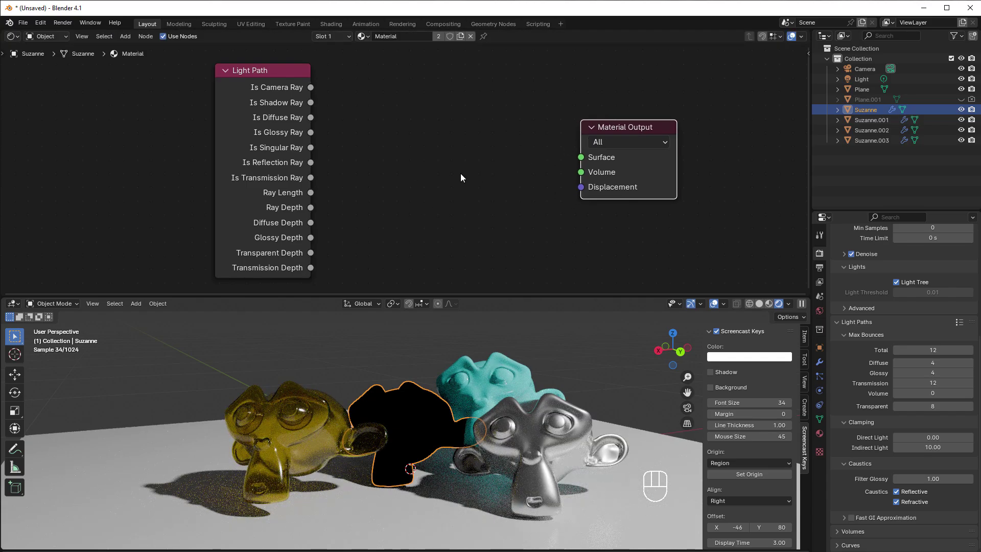
pyautogui.hotkey('shift', 'a')
pyautogui.moveTo(461, 175)
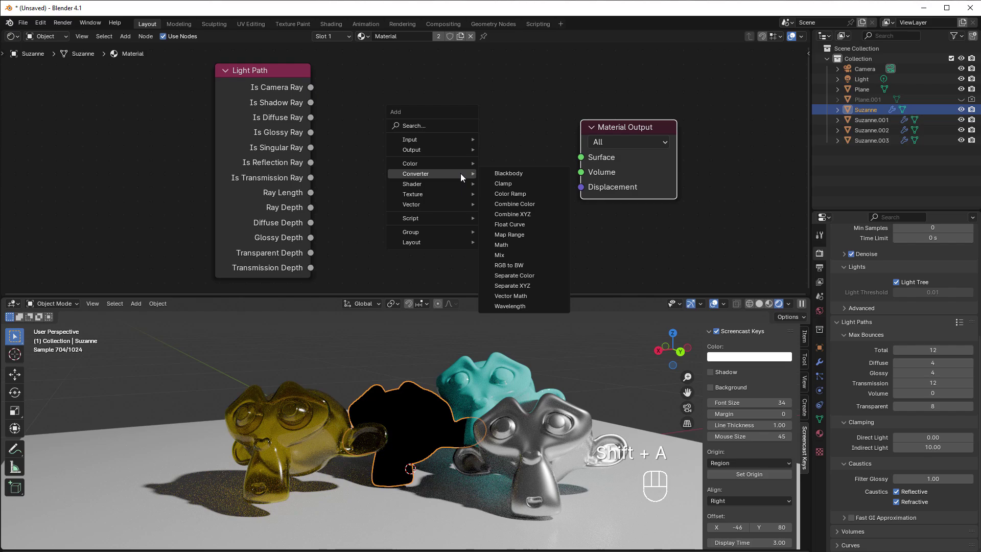
pyautogui.moveTo(434, 182)
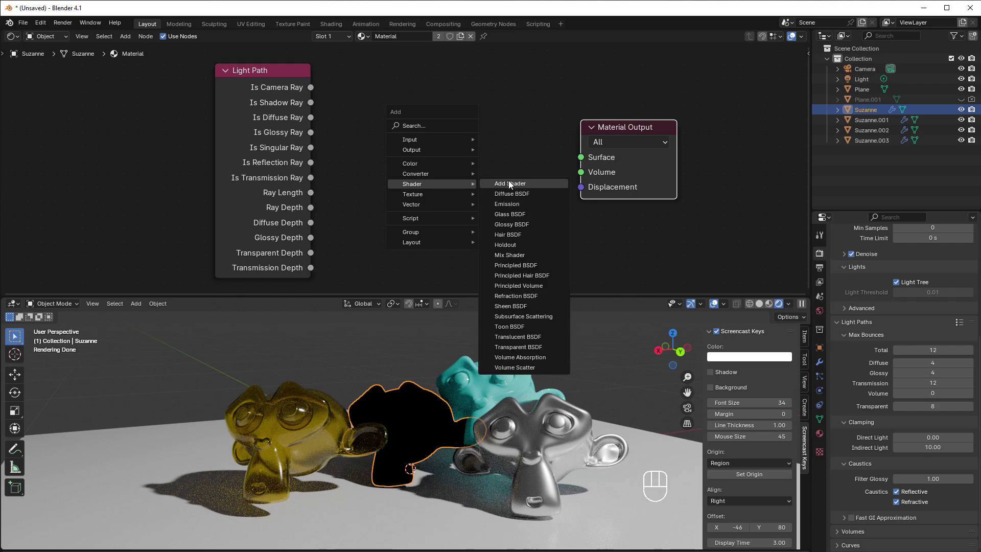
pyautogui.click(519, 254)
pyautogui.click(553, 128)
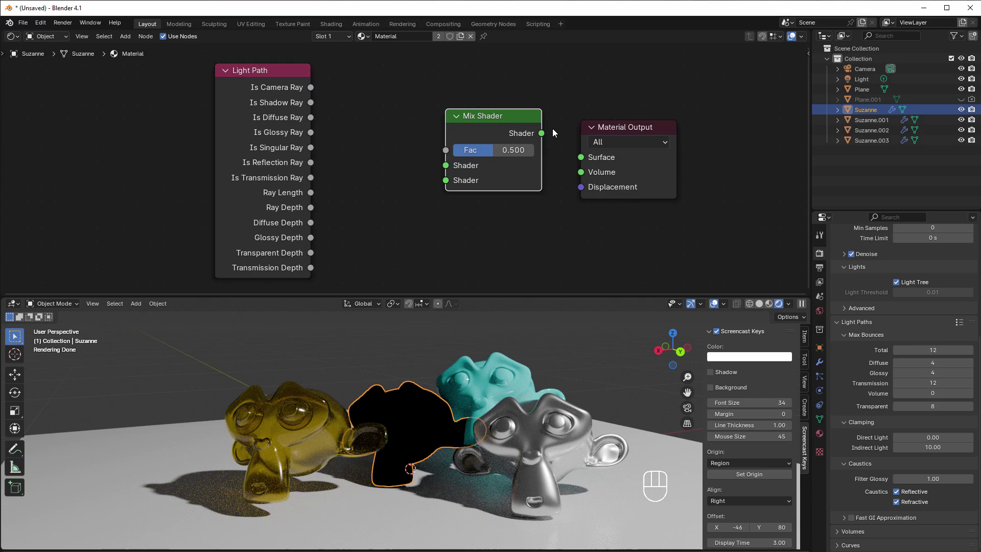
pyautogui.moveTo(542, 133); pyautogui.dragTo(645, 107)
pyautogui.moveTo(476, 133); pyautogui.dragTo(530, 132)
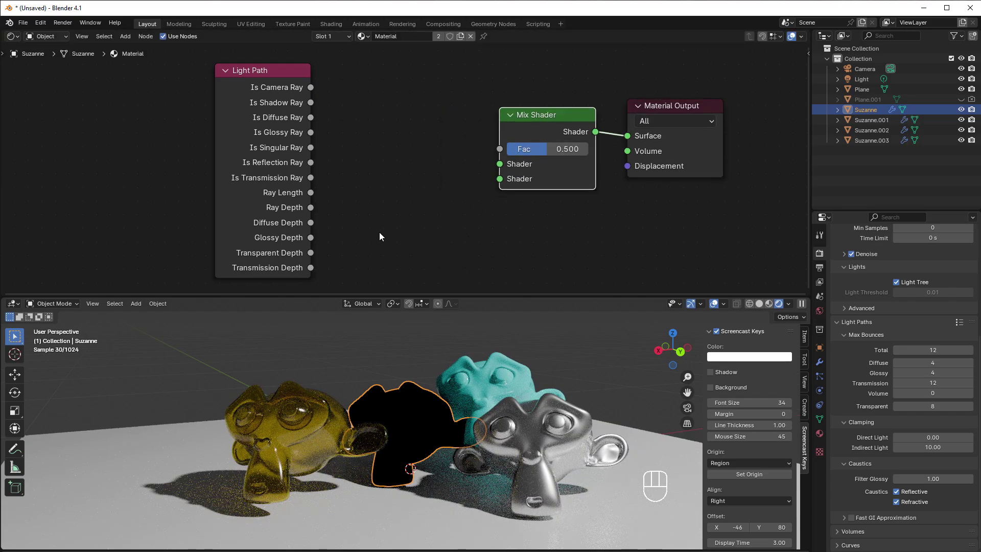
# Add a Diffuse BSDF and feed it into the Mix Shader's first Shader input.
pyautogui.hotkey('shift', 'a')
pyautogui.moveTo(379, 232)
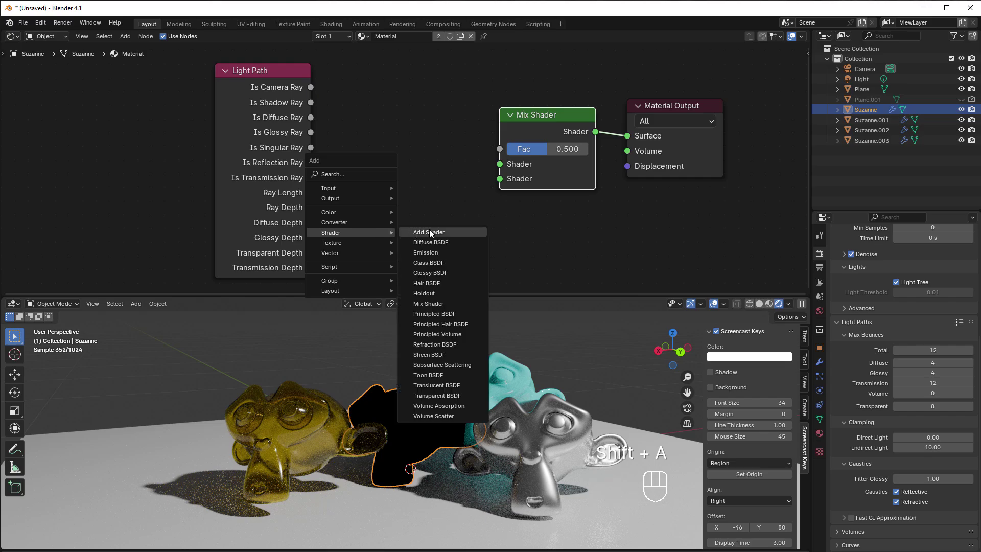
pyautogui.click(431, 239)
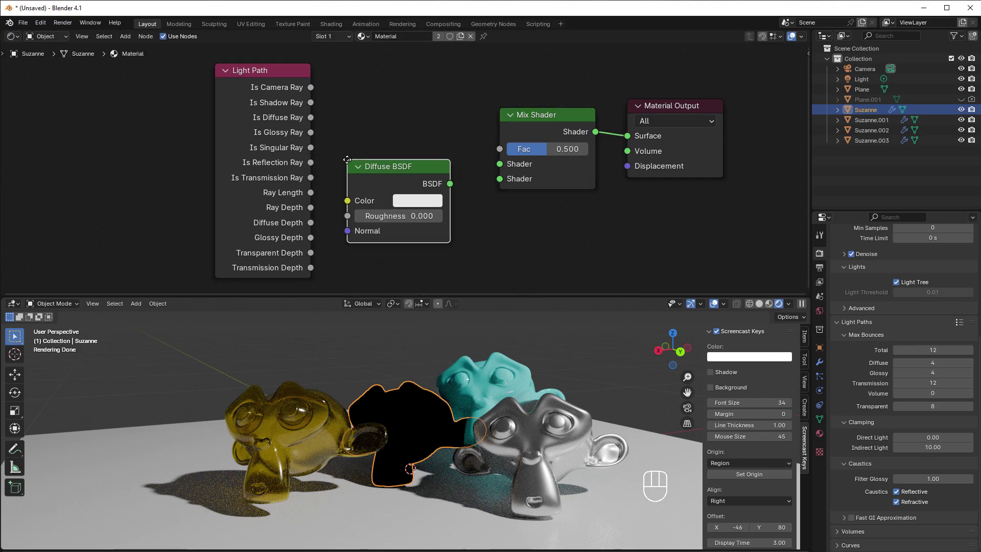
pyautogui.click(349, 161)
pyautogui.moveTo(246, 117); pyautogui.dragTo(193, 118)
pyautogui.moveTo(383, 174); pyautogui.dragTo(500, 164)
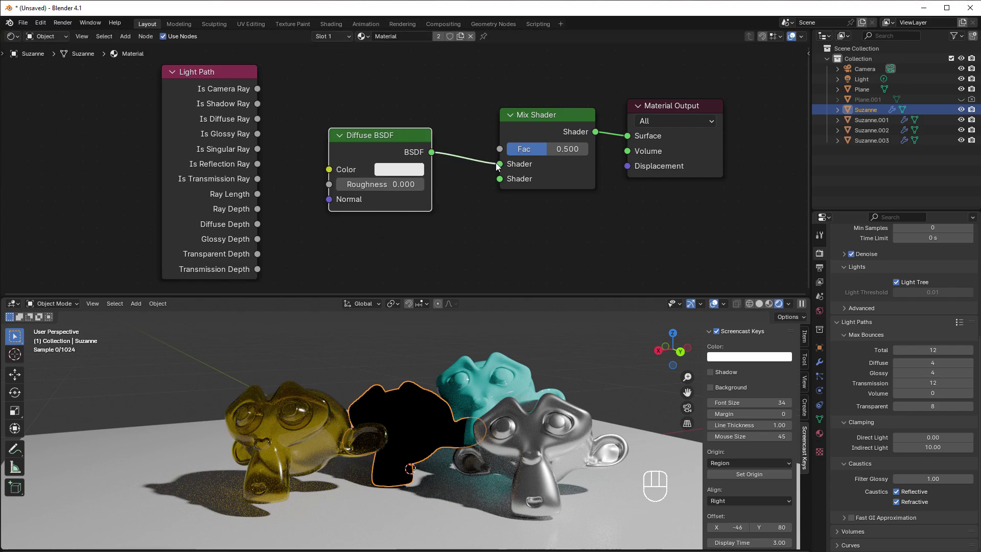
pyautogui.moveTo(401, 138); pyautogui.dragTo(403, 114)
# Duplicate the Diffuse BSDF for the second input, making the top one green and the lower one red.
pyautogui.hotkey('shift', 'd')
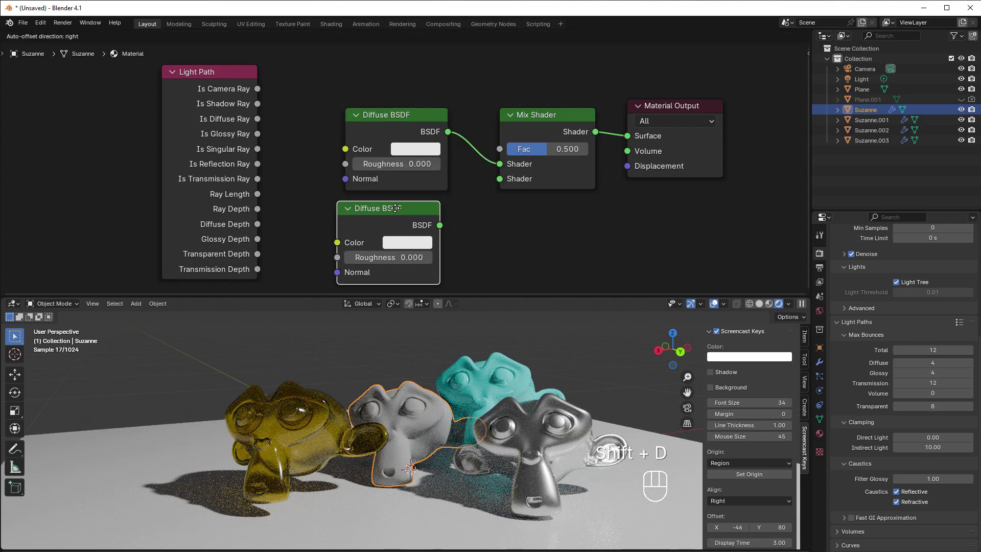
pyautogui.click(443, 227)
pyautogui.click(409, 149)
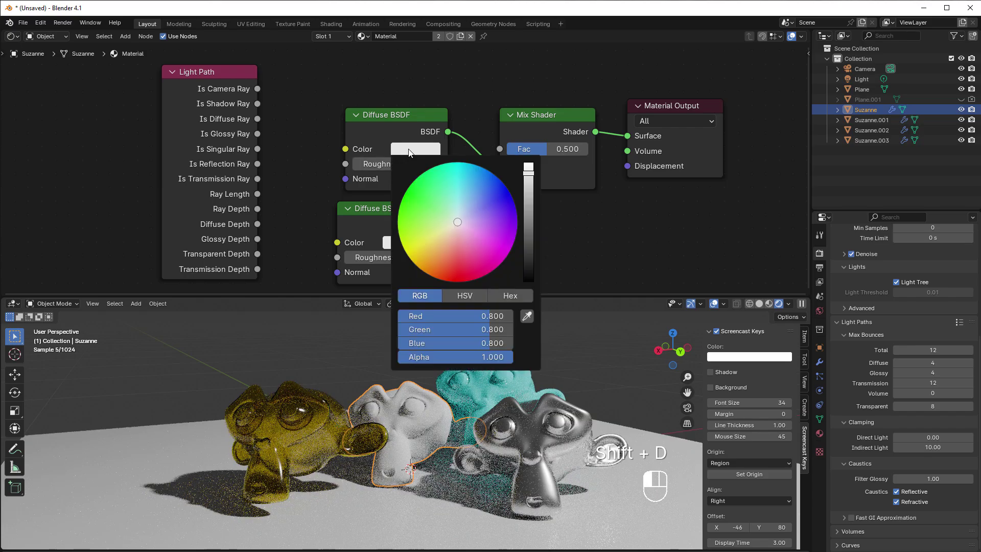
pyautogui.click(414, 187)
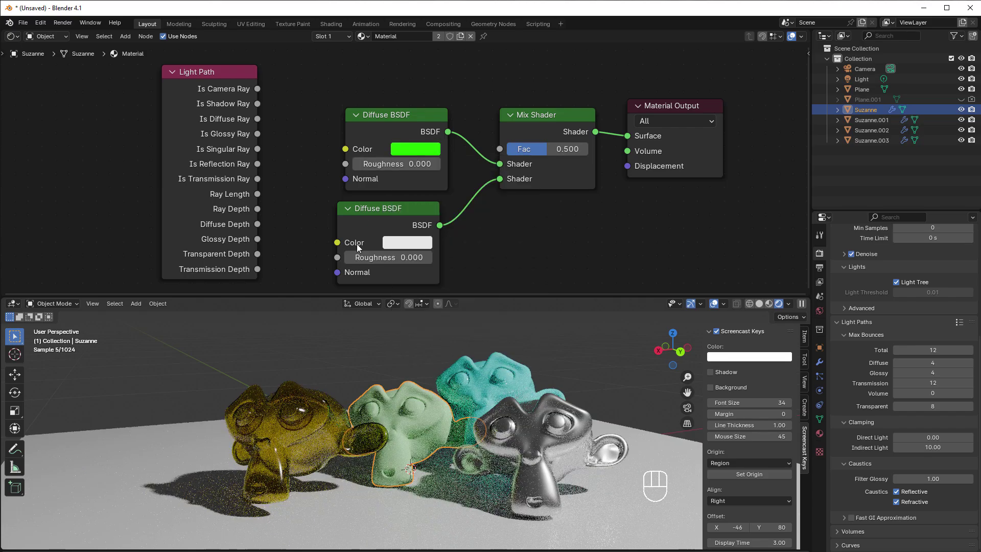
pyautogui.click(409, 240)
pyautogui.click(514, 69)
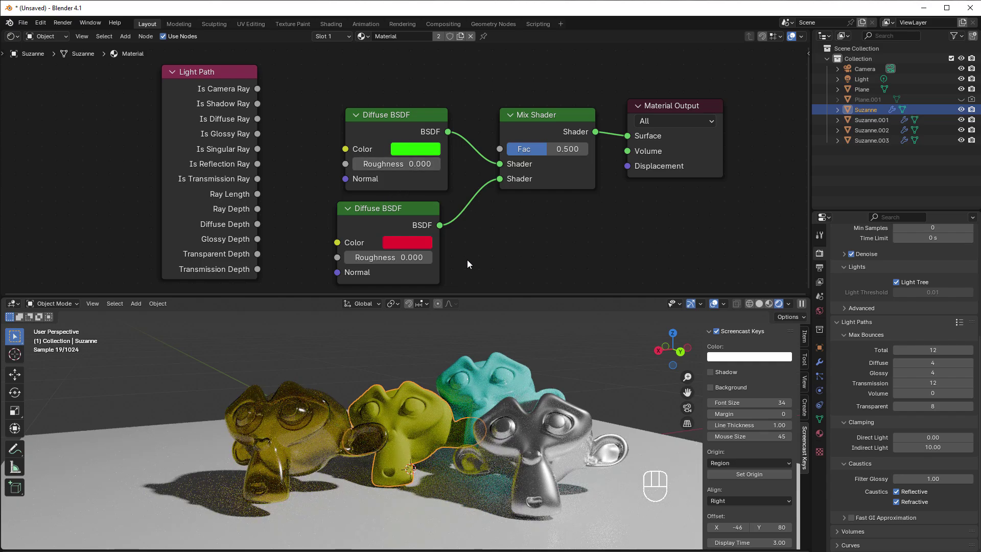
# Slide the Mix Shader Fac to 1.000 (red), then back to 0.000 for fully green.
pyautogui.moveTo(543, 149); pyautogui.dragTo(593, 148)
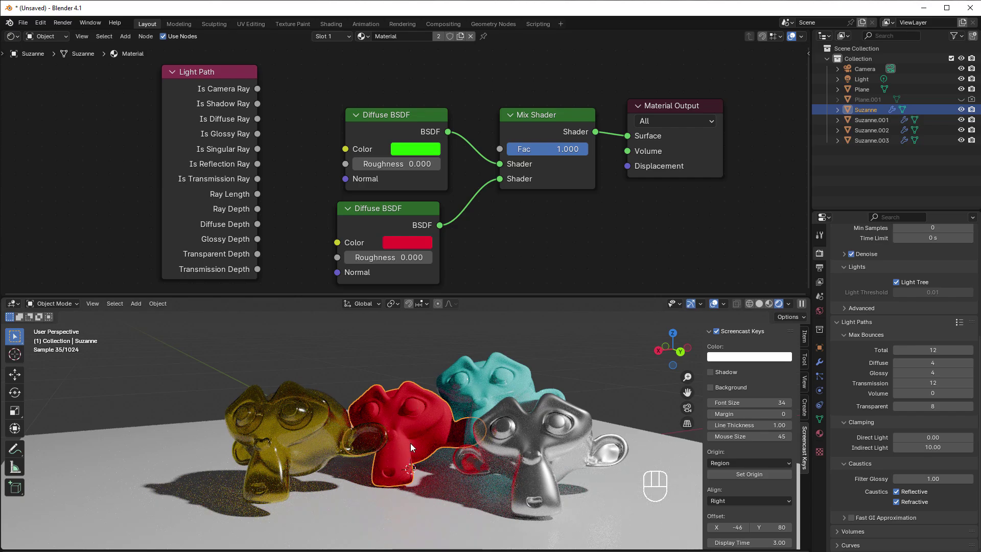
pyautogui.moveTo(588, 149); pyautogui.dragTo(508, 149)
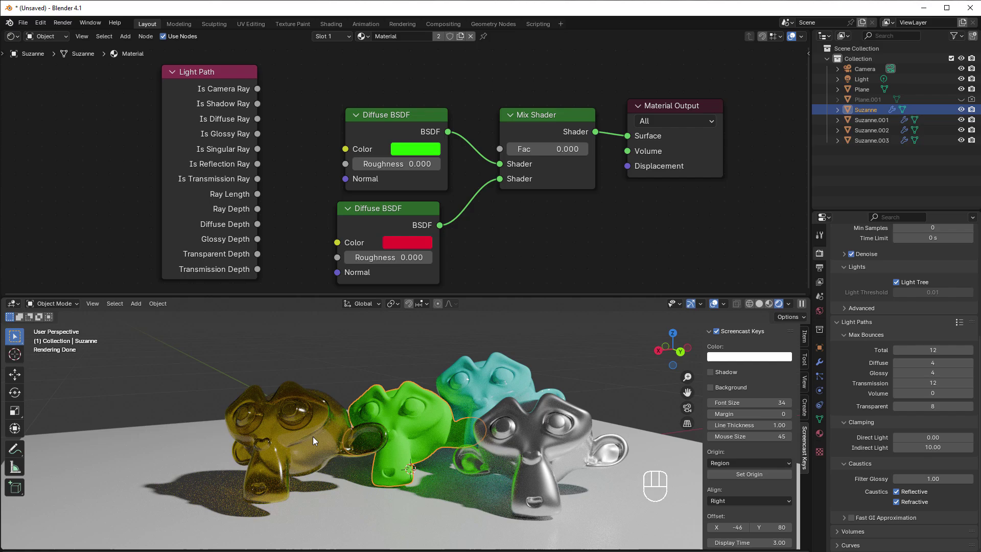
pyautogui.click(297, 435)
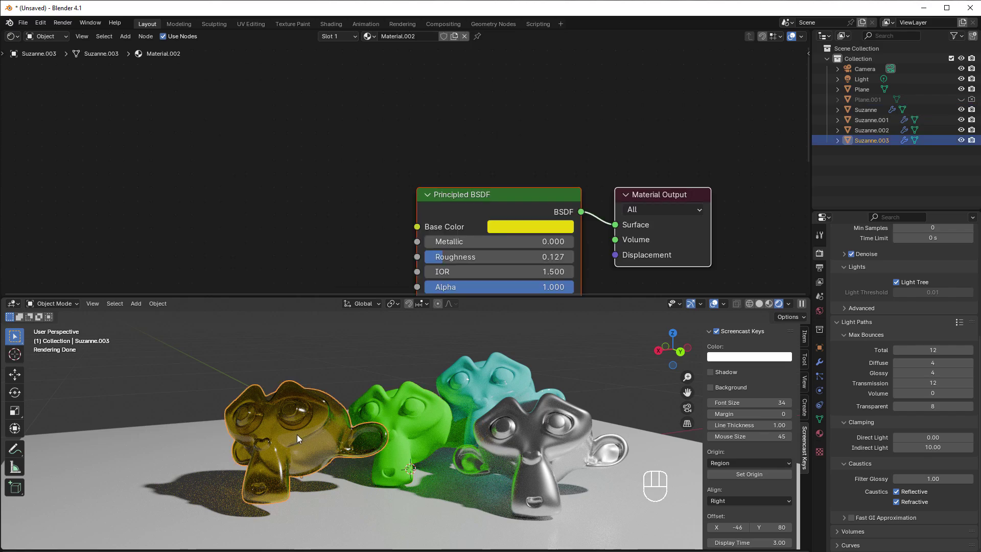
pyautogui.moveTo(357, 209); pyautogui.dragTo(344, 86, button='middle')
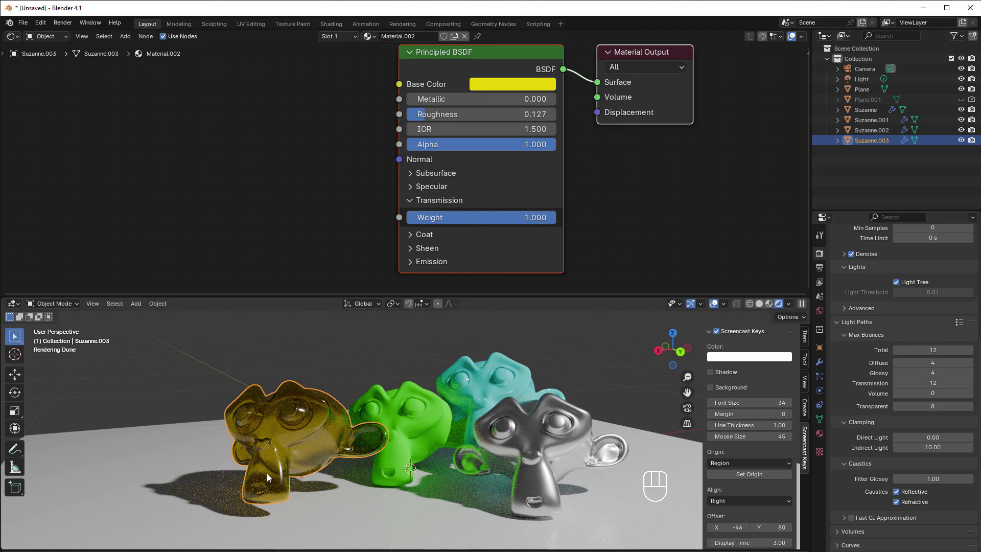
pyautogui.click(486, 369)
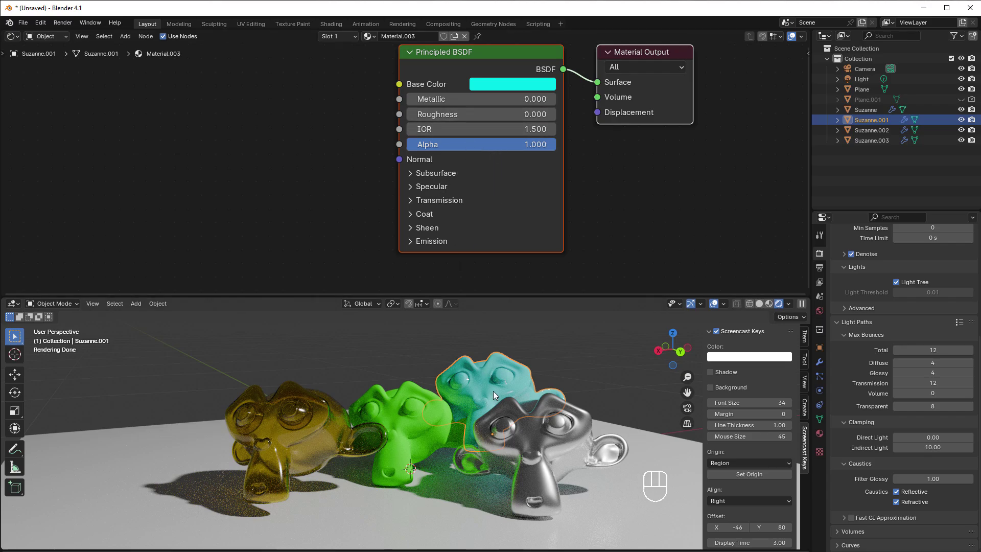
pyautogui.click(525, 455)
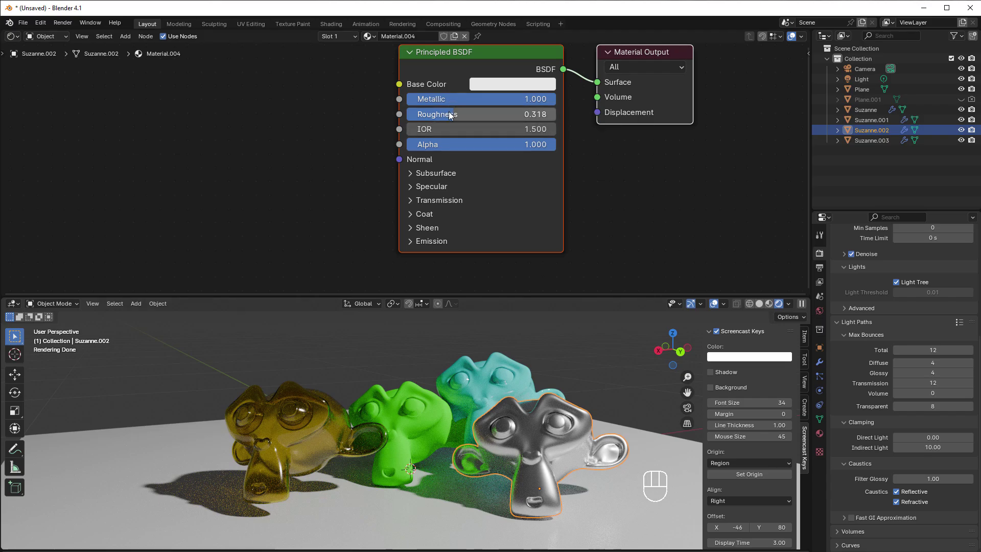
pyautogui.click(407, 425)
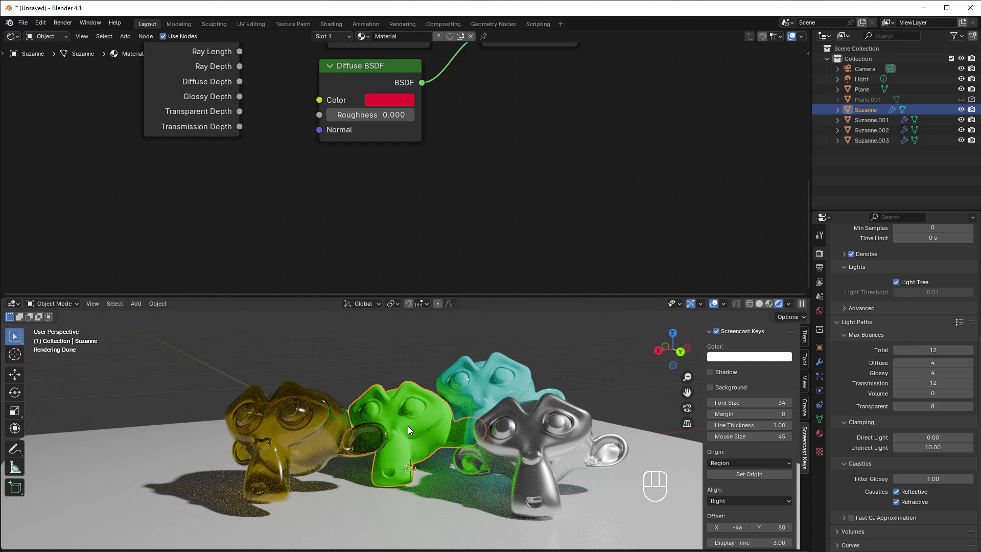
pyautogui.moveTo(332, 194); pyautogui.dragTo(413, 244, button='middle')
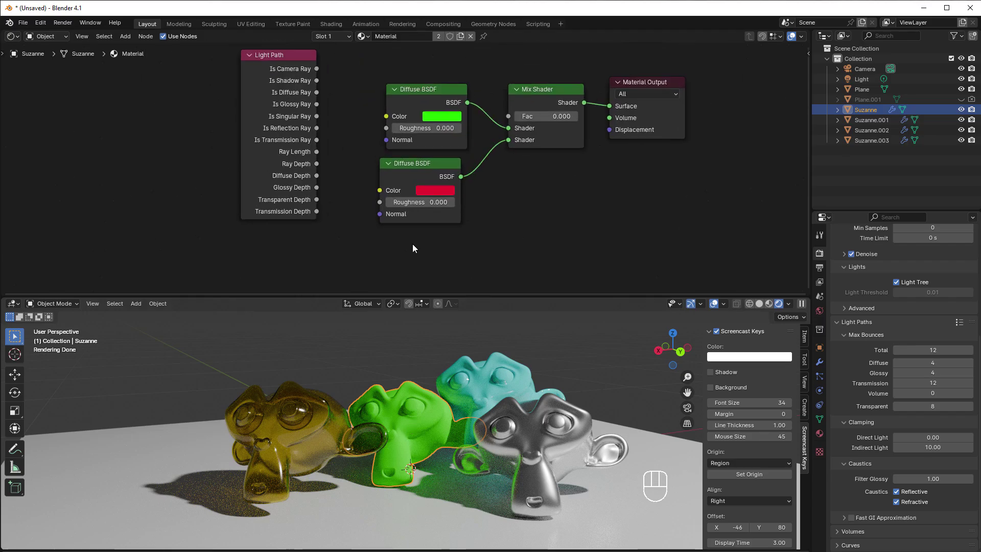
pyautogui.scroll(2, 333, 154)
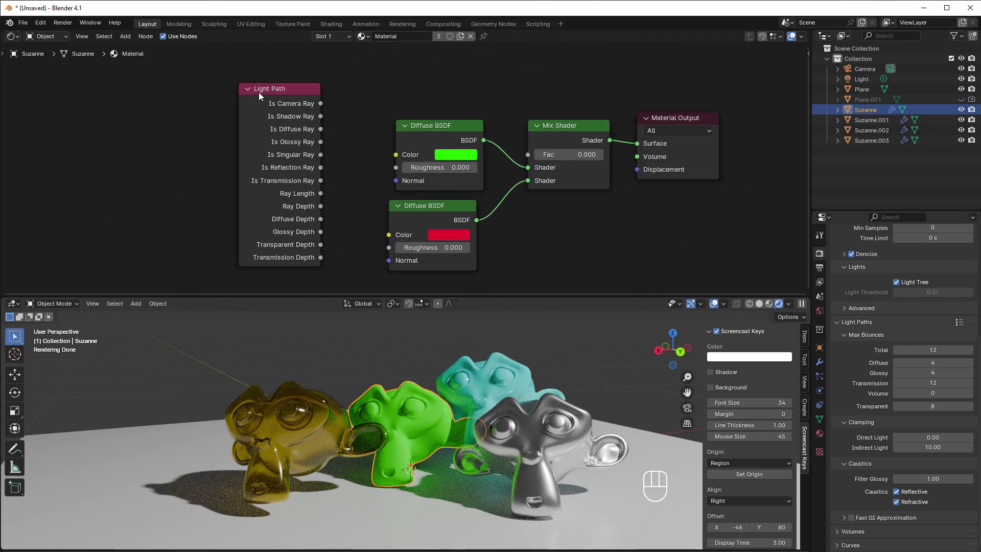
pyautogui.moveTo(259, 92); pyautogui.dragTo(276, 85)
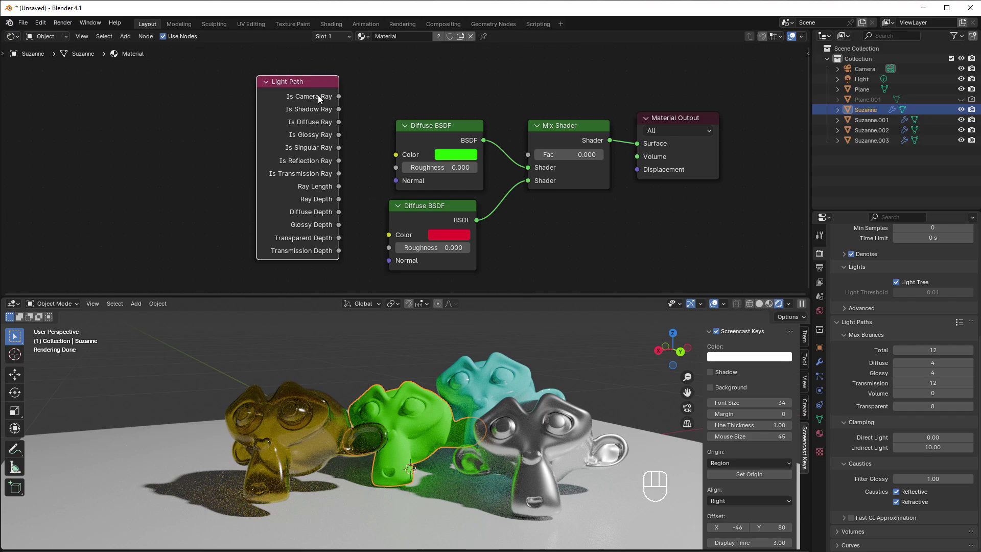
pyautogui.moveTo(329, 96); pyautogui.dragTo(529, 153)
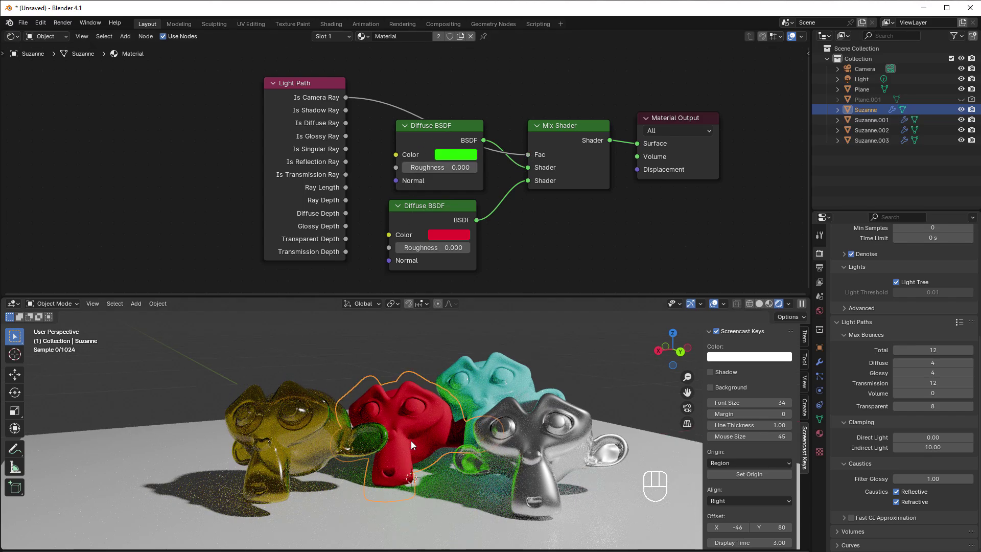
pyautogui.scroll(2, 411, 440)
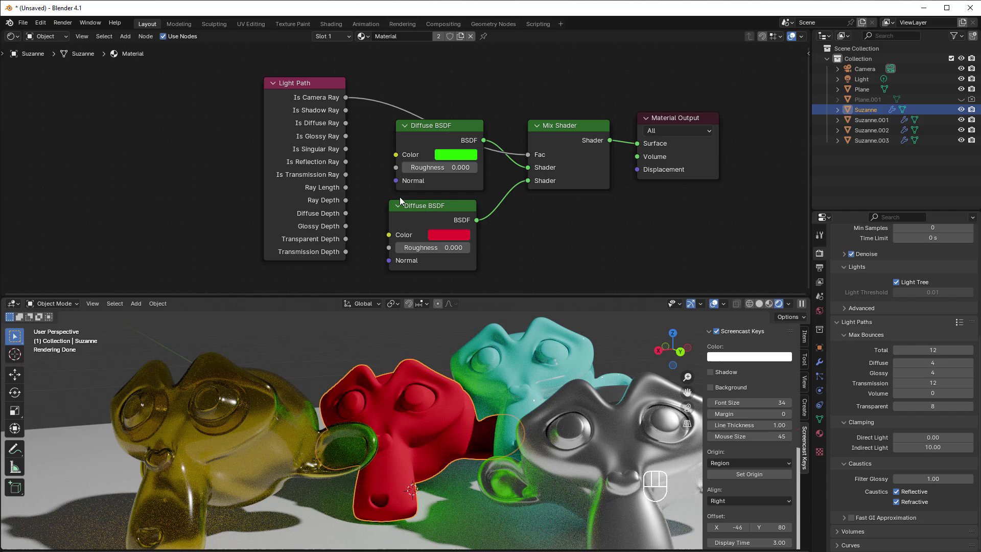
# Rewire Mix Shader Fac to Is Shadow Ray and shift the red Diffuse BSDF left.
pyautogui.moveTo(340, 142); pyautogui.dragTo(516, 148)
pyautogui.scroll(-2, 379, 176)
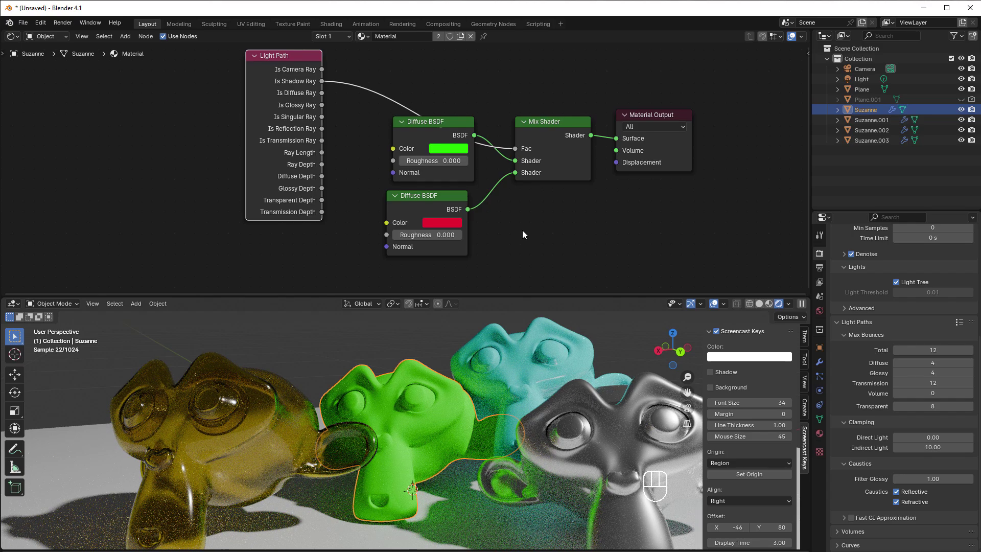
pyautogui.moveTo(426, 195); pyautogui.dragTo(401, 198)
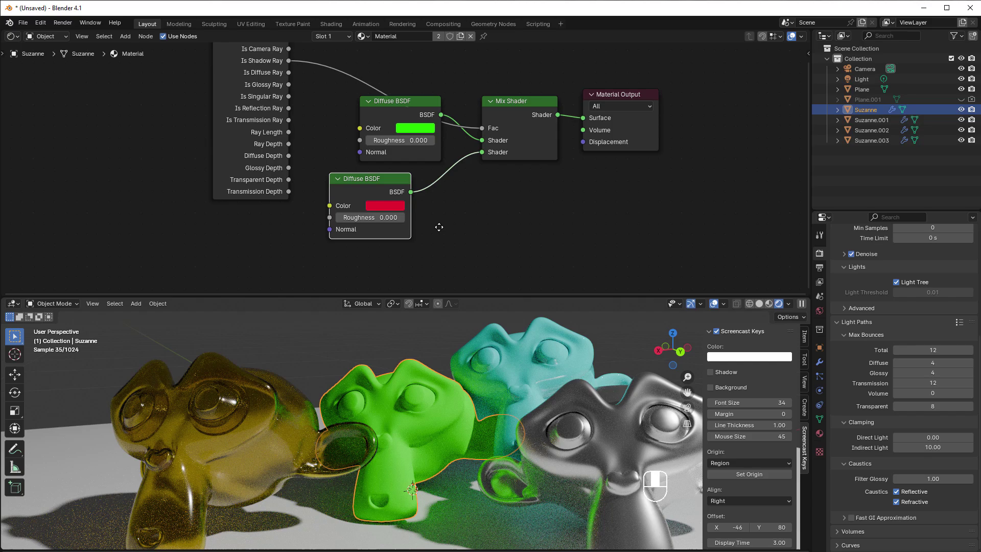
pyautogui.scroll(1, 440, 229)
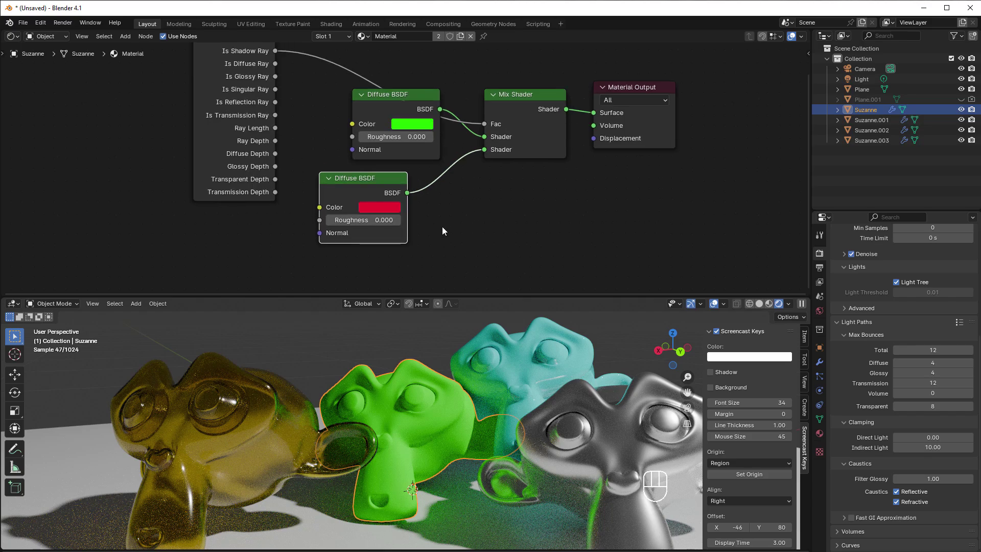
pyautogui.click(443, 225)
# Add a red Transparent BSDF as the Mix Shader's second Shader, giving Suzanne a red shadow.
pyautogui.hotkey('shift', 'a')
pyautogui.moveTo(444, 228)
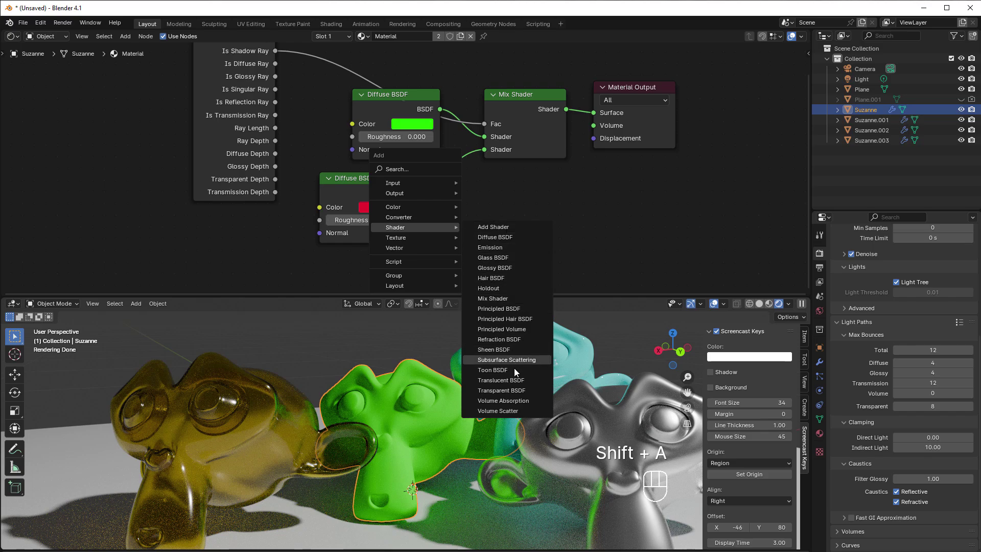
pyautogui.click(516, 391)
pyautogui.click(483, 207)
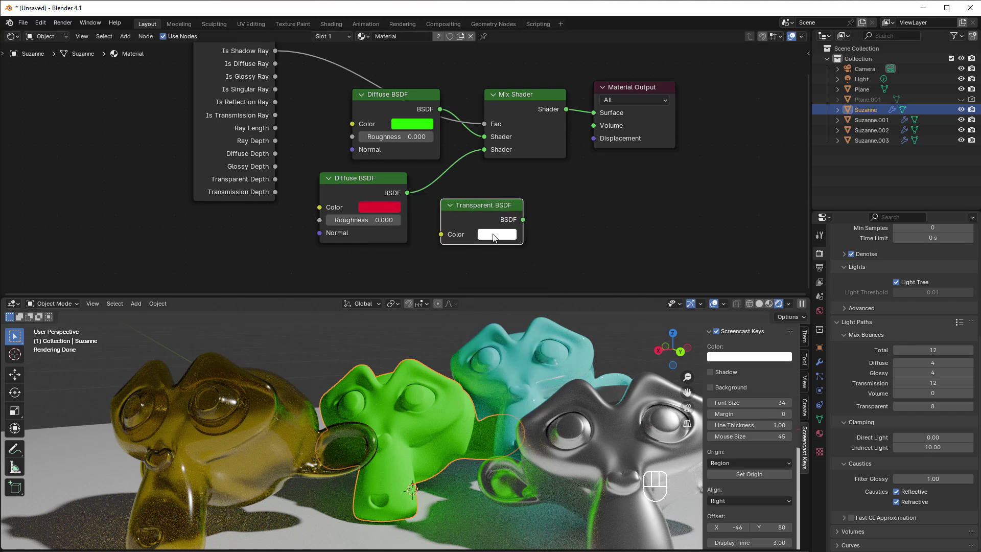
pyautogui.click(495, 235)
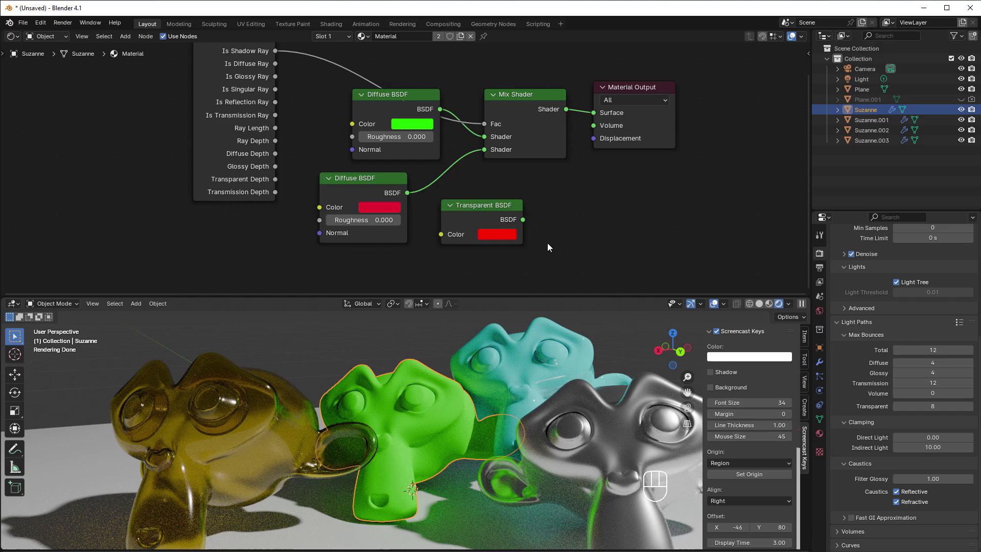
pyautogui.moveTo(523, 219); pyautogui.dragTo(484, 149)
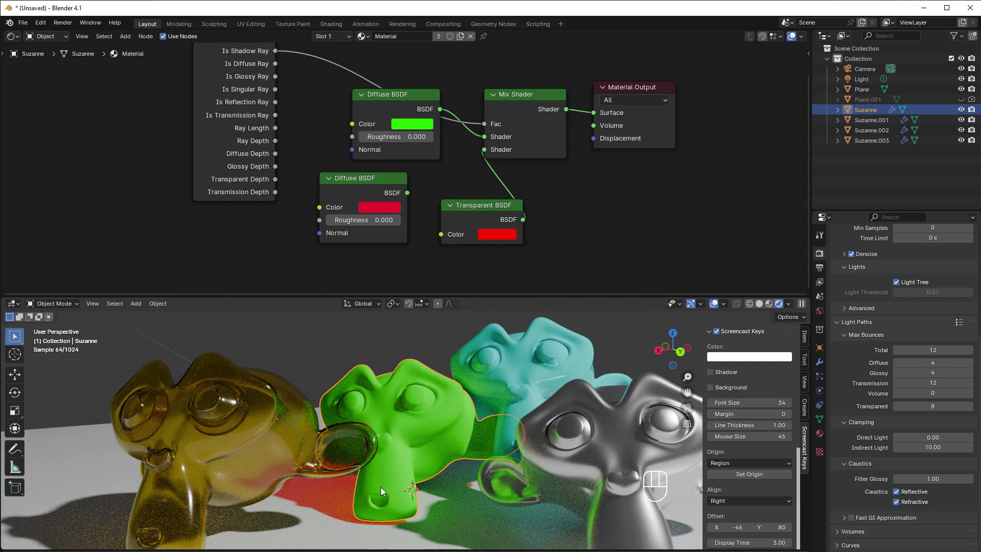
pyautogui.moveTo(393, 458); pyautogui.dragTo(508, 498, button='middle')
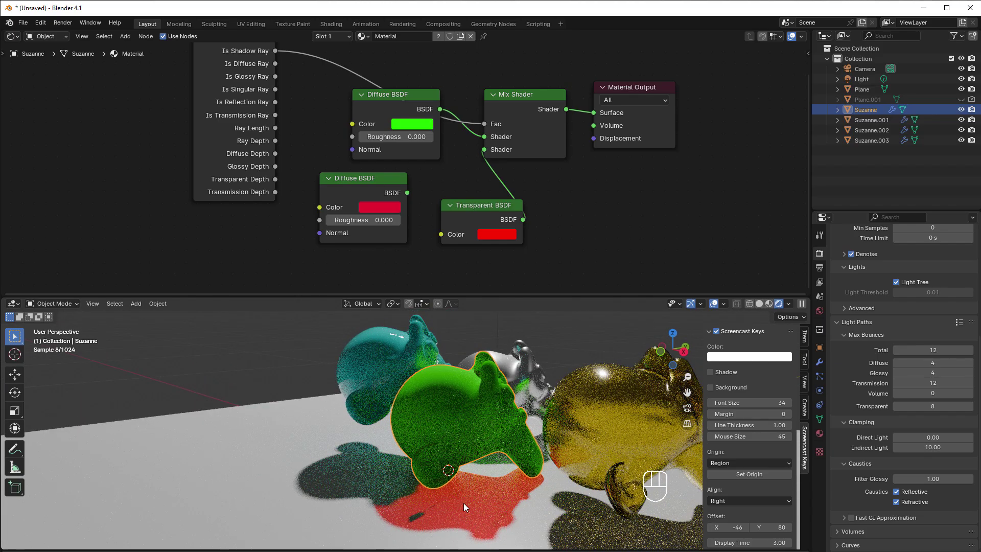
# Drive Fac from Is Diffuse Ray and reconnect the red Diffuse BSDF to the second Shader input.
pyautogui.moveTo(309, 98); pyautogui.dragTo(321, 140, button='middle')
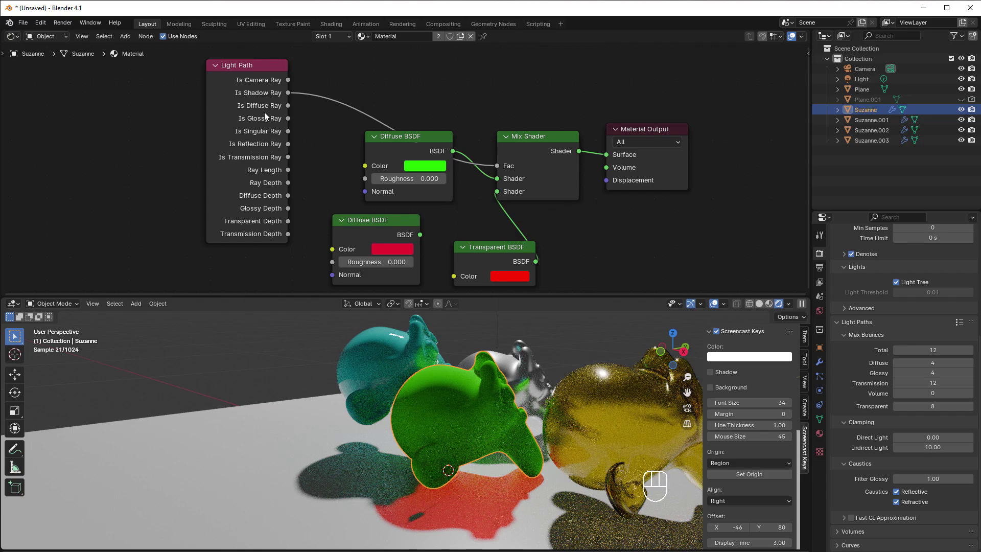
pyautogui.moveTo(288, 106); pyautogui.dragTo(495, 162)
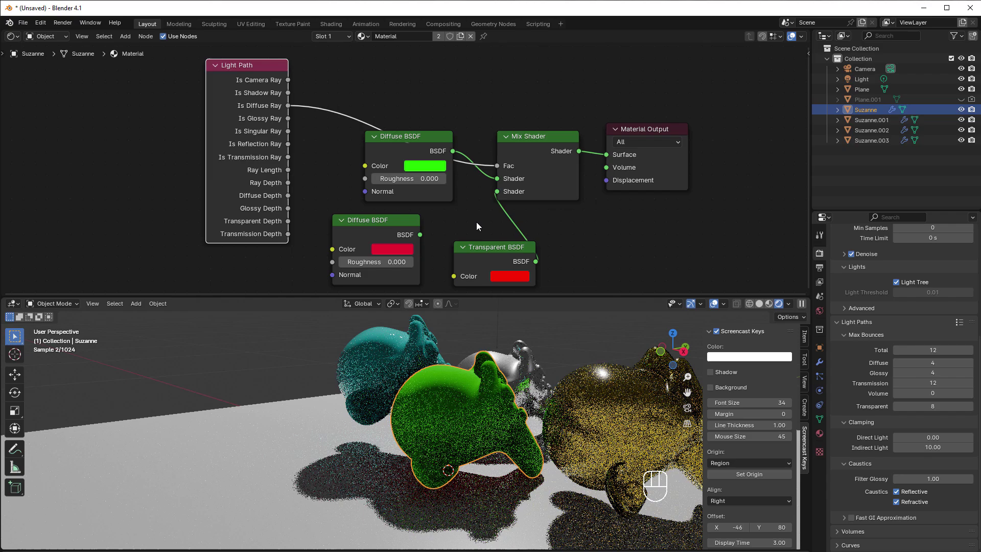
pyautogui.moveTo(477, 222); pyautogui.dragTo(367, 189, button='middle')
pyautogui.moveTo(310, 202); pyautogui.dragTo(387, 158)
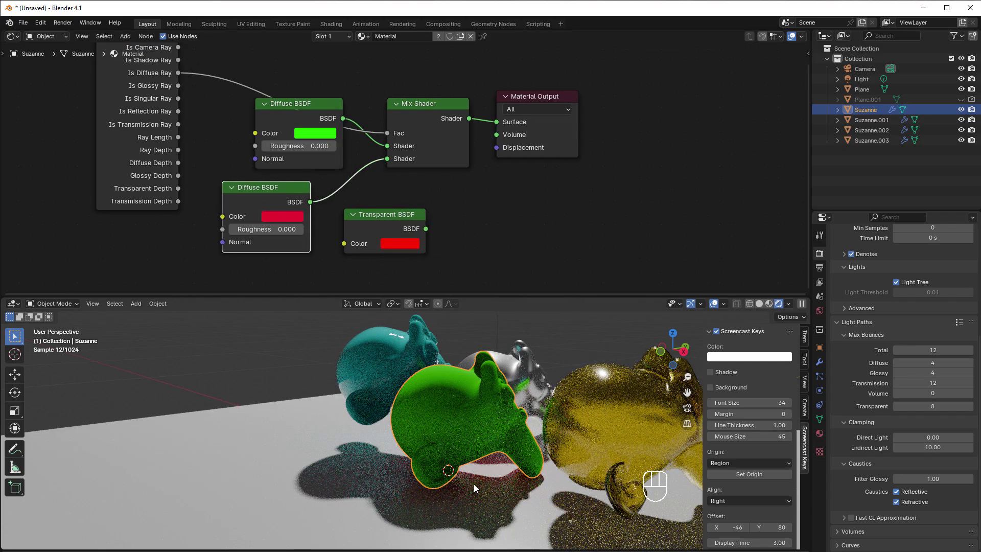
# Frame all nodes and switch the Mix Shader Fac to Is Glossy Ray.
pyautogui.scroll(2, 474, 484)
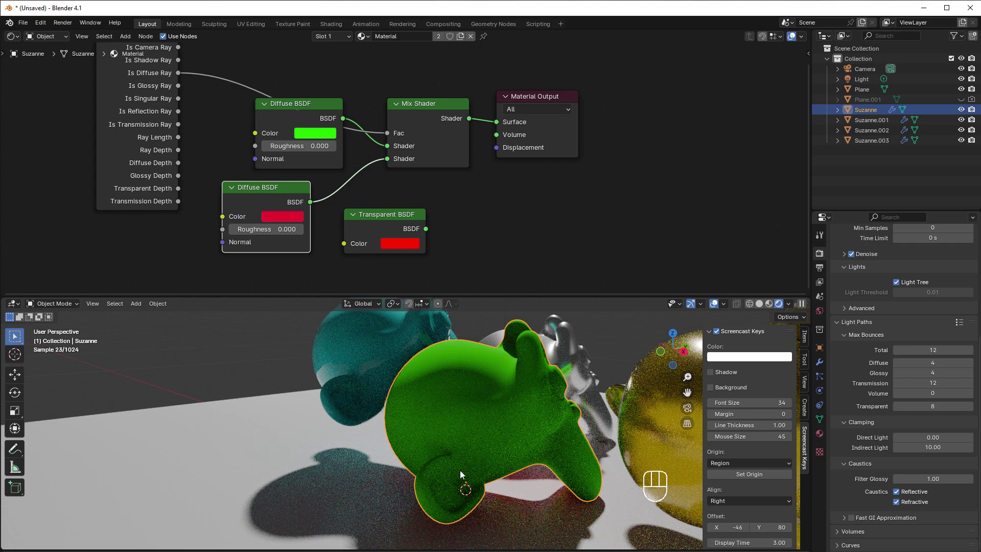
pyautogui.moveTo(460, 486); pyautogui.dragTo(392, 474, button='middle')
pyautogui.scroll(2, 391, 474)
pyautogui.scroll(-5, 391, 470)
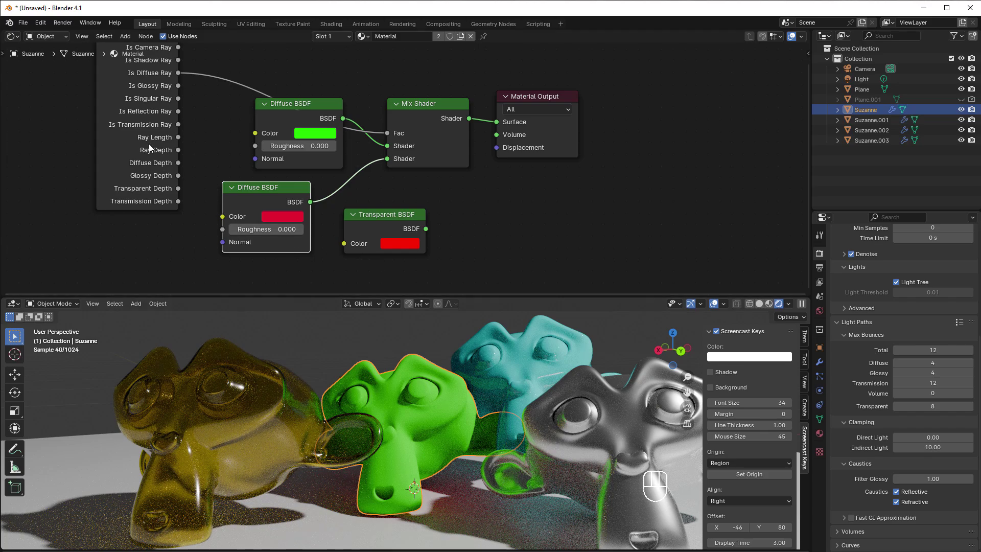
pyautogui.press('Home')
pyautogui.moveTo(229, 141); pyautogui.dragTo(194, 106)
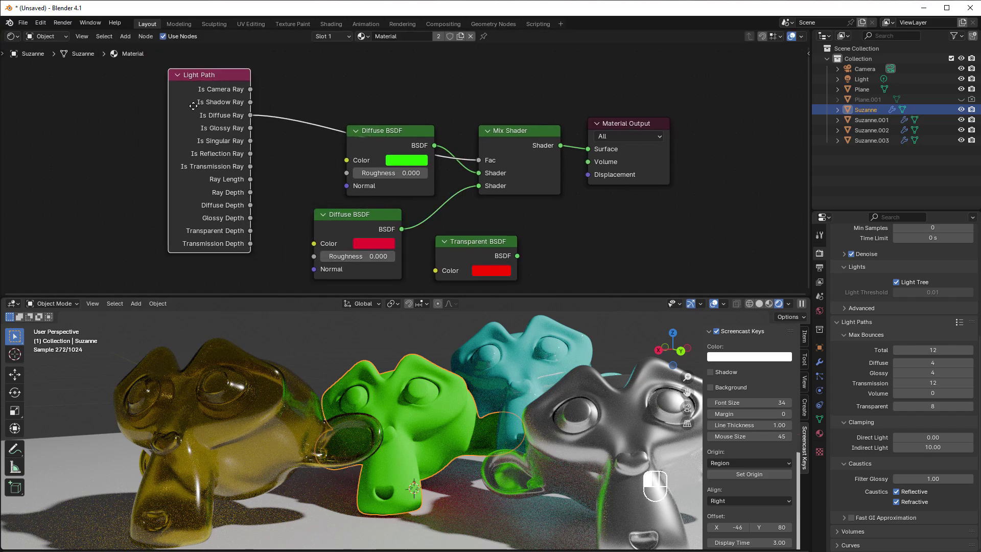
pyautogui.moveTo(250, 127); pyautogui.dragTo(478, 161)
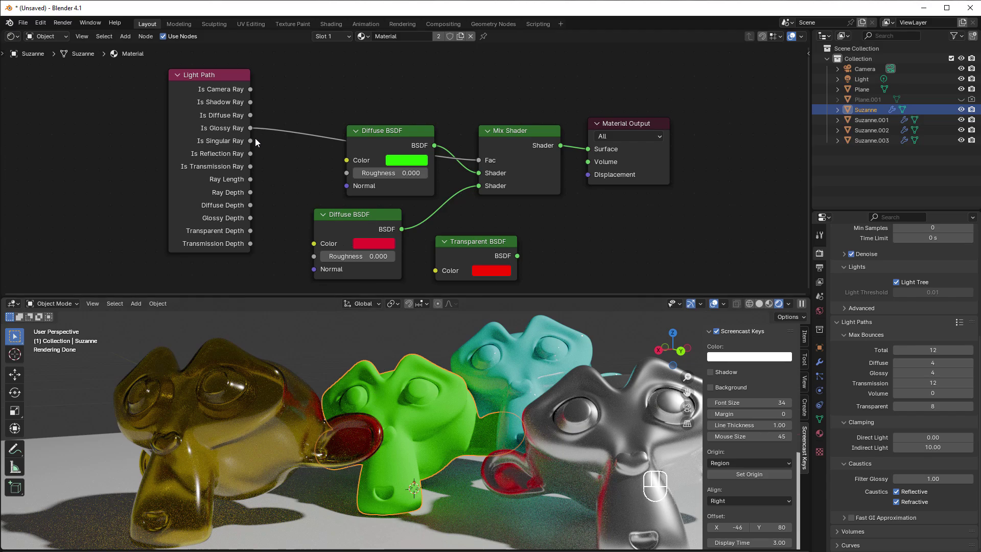
# Connect Light Path's Is Singular Ray to the Mix Shader Fac.
pyautogui.moveTo(250, 140); pyautogui.dragTo(484, 150)
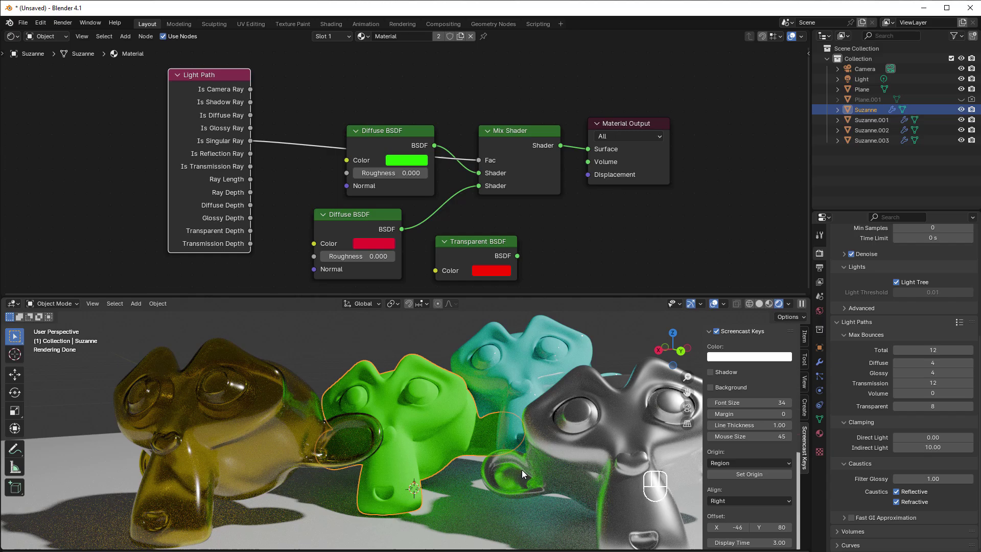
# Set the silver Suzanne.002 roughness to about 0.291, then reselect green Suzanne and frame its nodes.
pyautogui.click(615, 434)
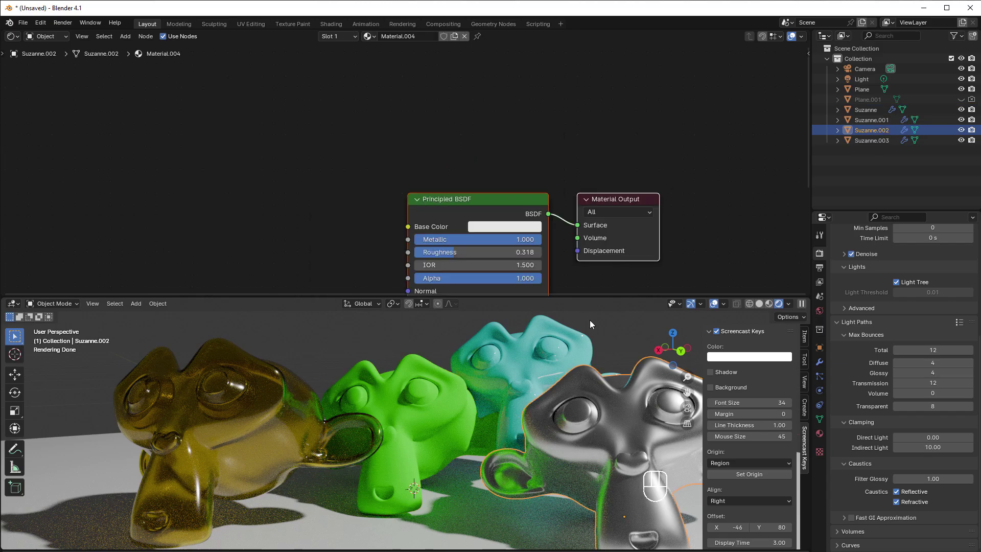
pyautogui.moveTo(575, 266); pyautogui.dragTo(576, 158, button='middle')
pyautogui.moveTo(485, 141); pyautogui.dragTo(439, 142)
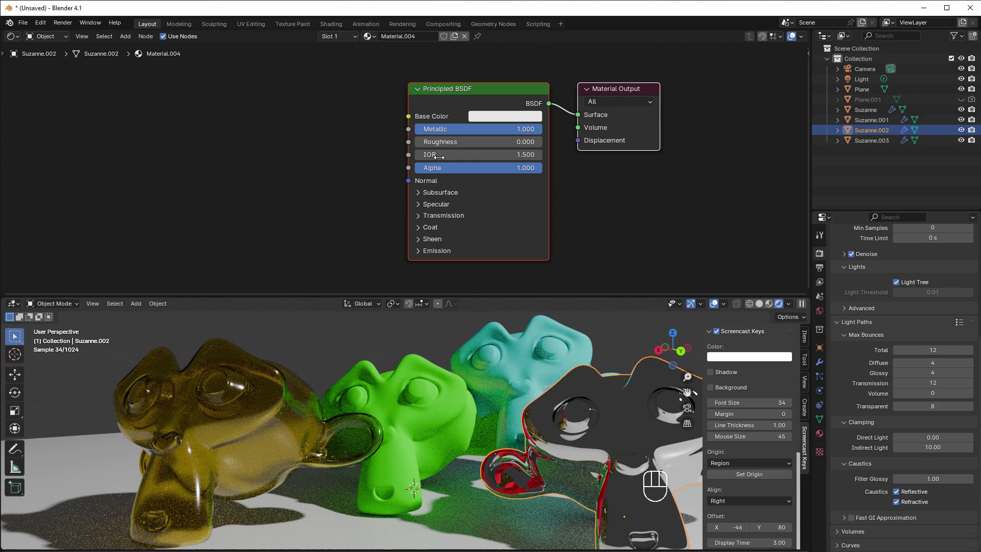
pyautogui.moveTo(438, 143); pyautogui.dragTo(453, 143)
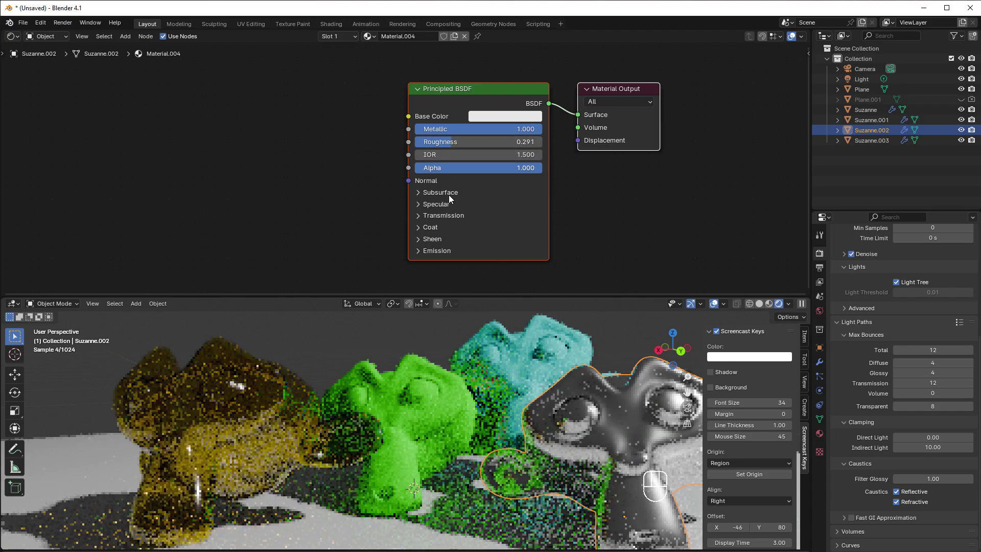
pyautogui.click(393, 434)
pyautogui.press('Home')
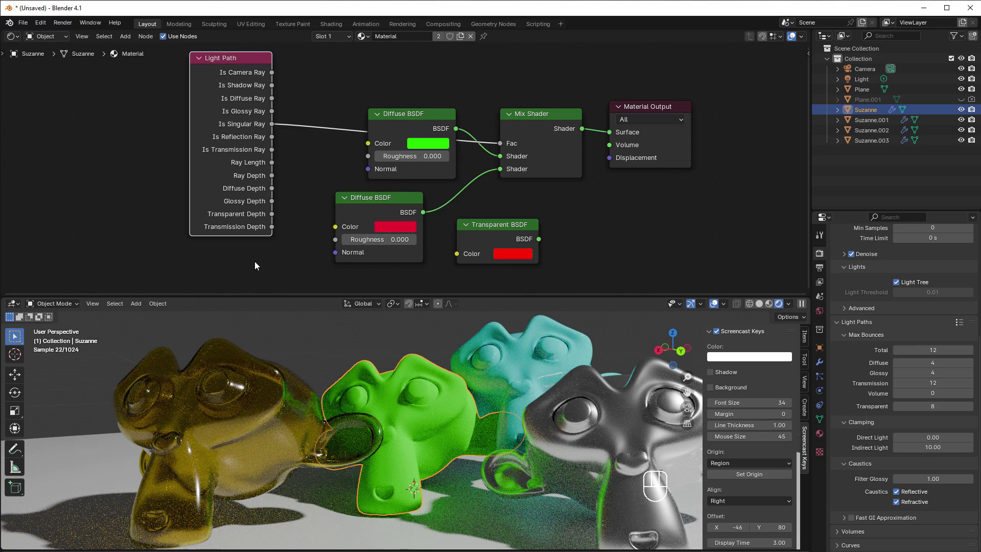
# Link Is Shadow Ray to Fac, swap in the red Transparent BSDF, and move the red Diffuse aside.
pyautogui.moveTo(243, 158); pyautogui.dragTo(241, 203)
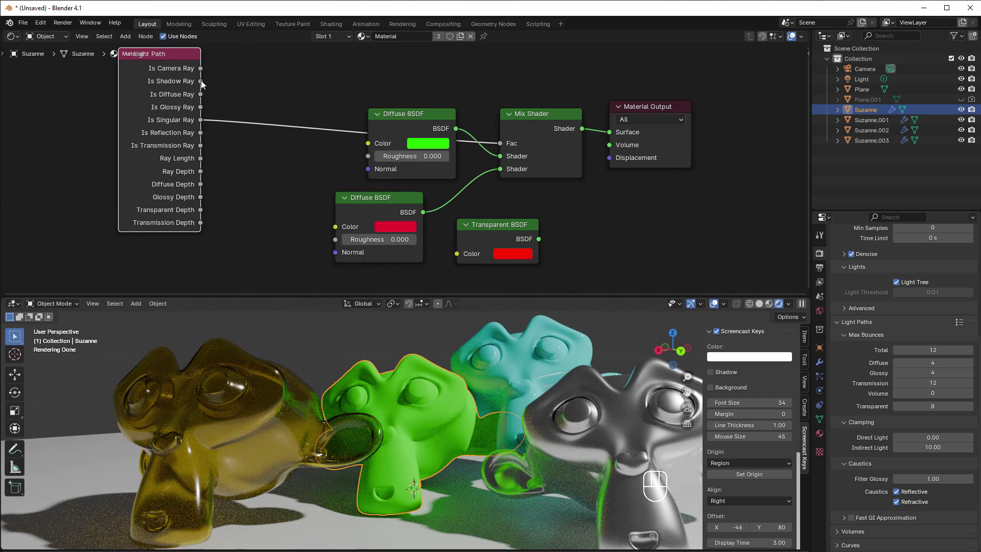
pyautogui.moveTo(201, 81); pyautogui.dragTo(494, 144)
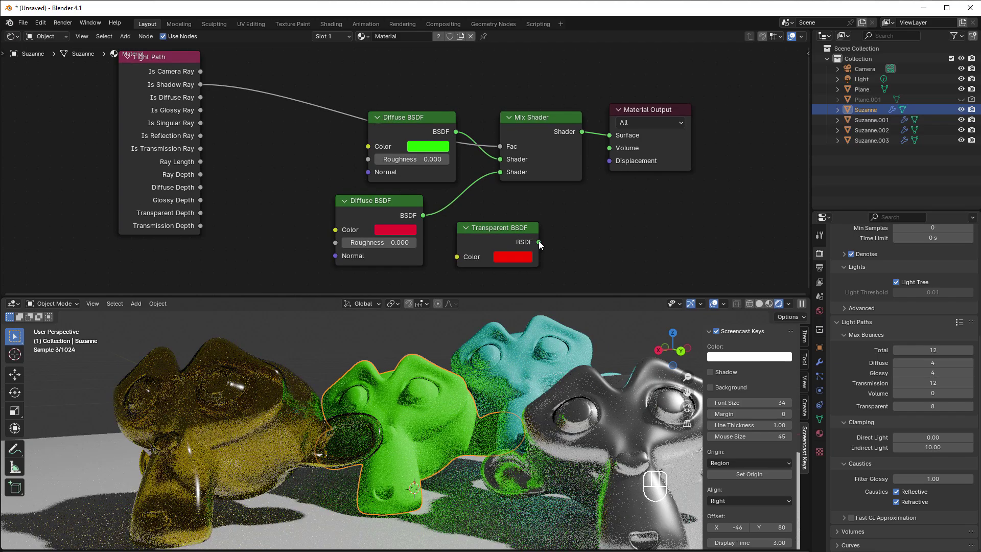
pyautogui.moveTo(538, 241); pyautogui.dragTo(498, 173)
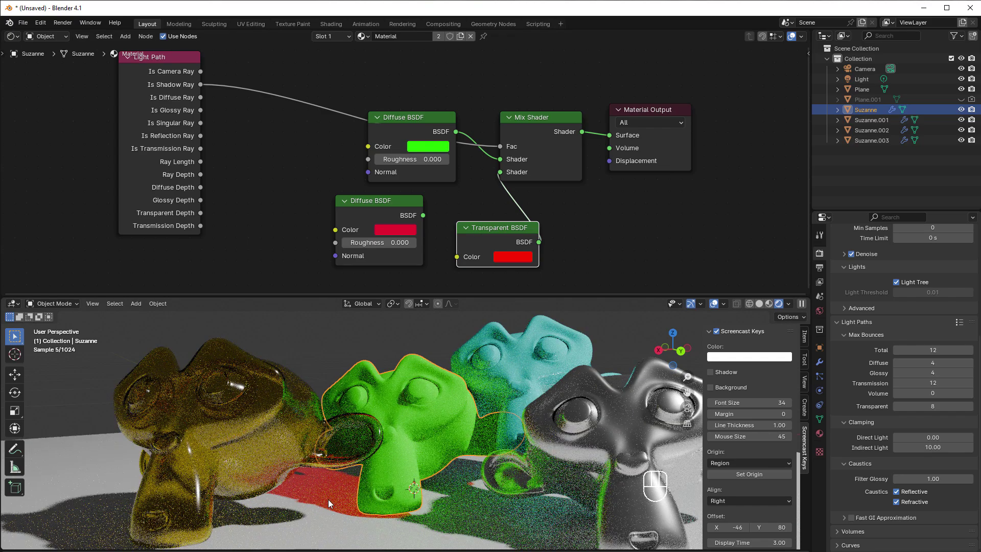
pyautogui.moveTo(291, 246); pyautogui.dragTo(348, 238, button='middle')
pyautogui.moveTo(433, 207); pyautogui.dragTo(103, 225)
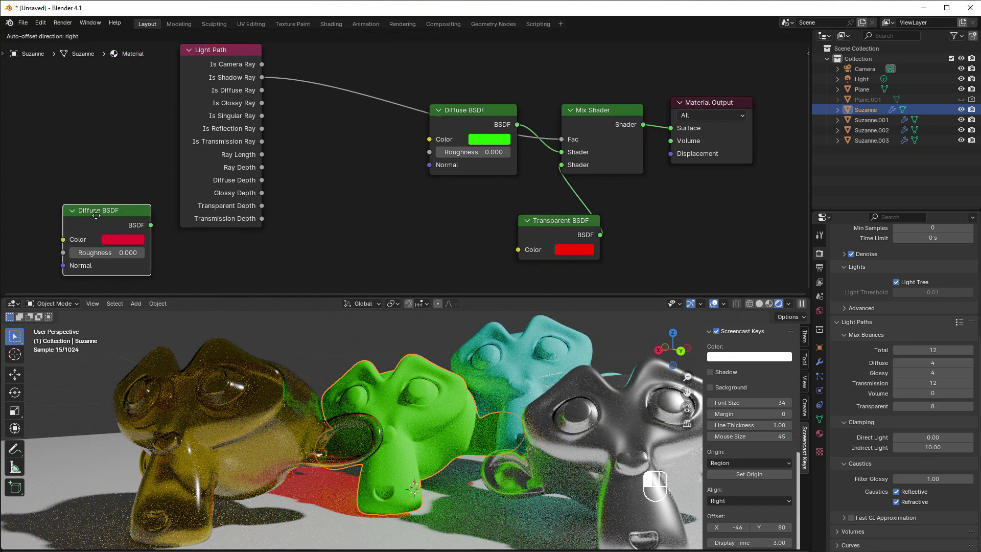
pyautogui.moveTo(214, 164); pyautogui.dragTo(269, 210)
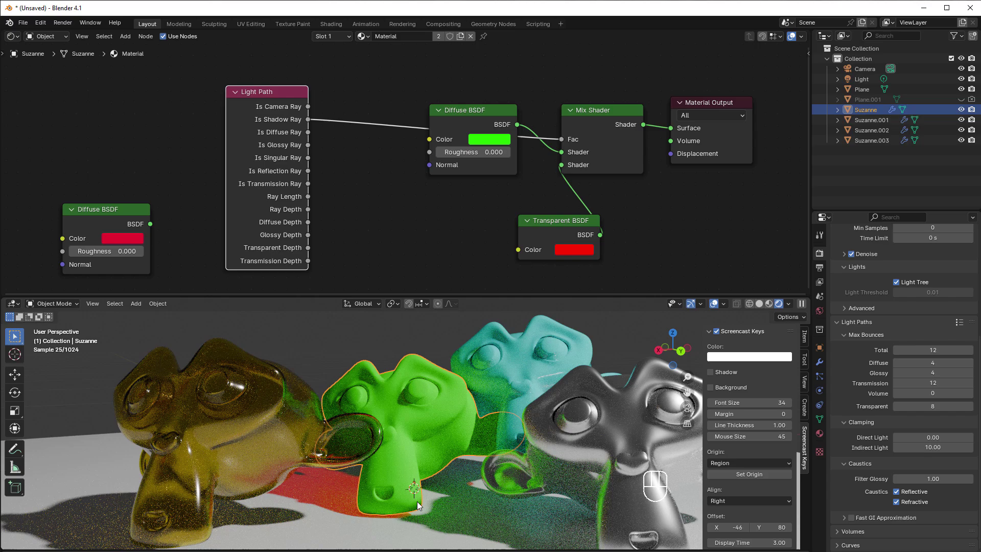
pyautogui.click(388, 217)
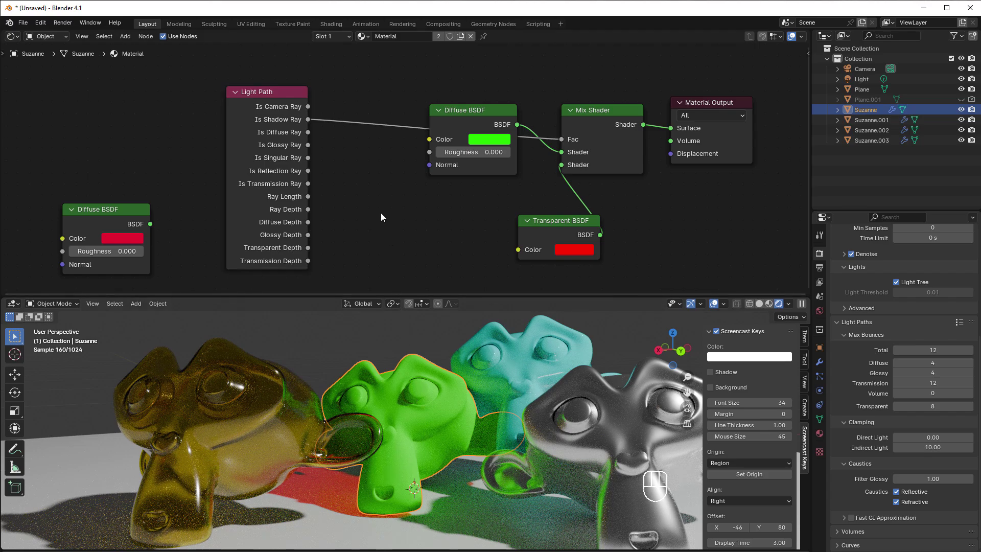
# Add a Math node taking Ray Length and feeding the Transparent BSDF's Color.
pyautogui.press('shift')
pyautogui.hotkey('shift', 'a')
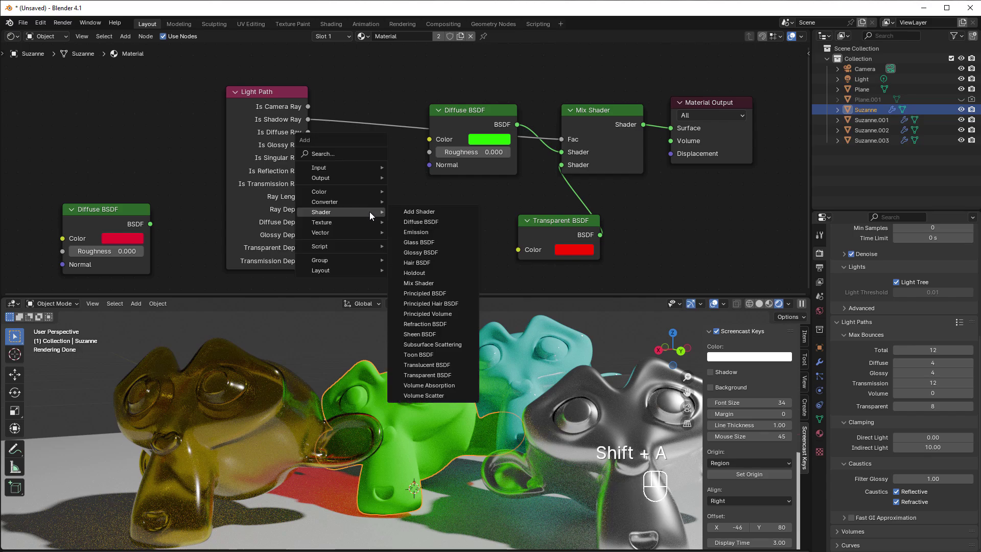
pyautogui.moveTo(348, 202)
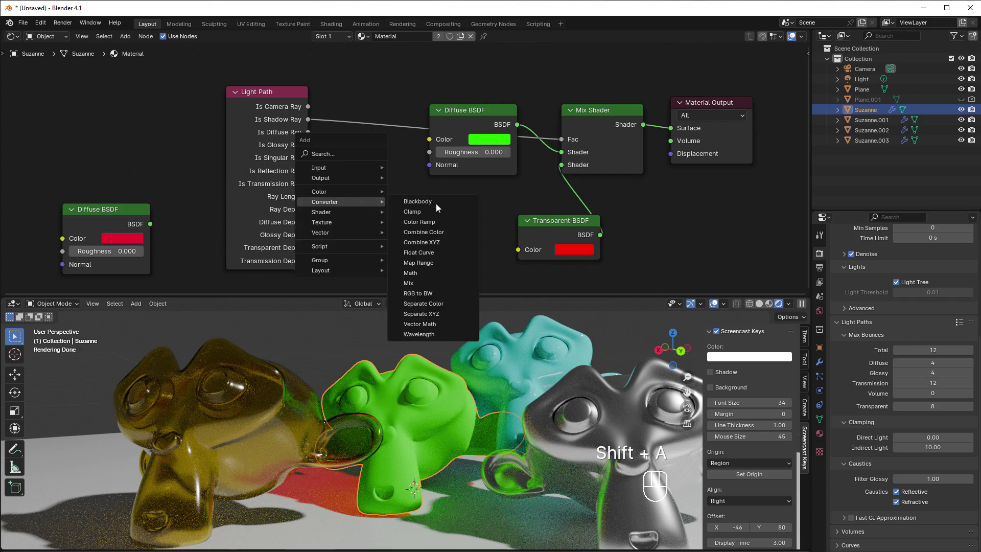
pyautogui.click(415, 272)
pyautogui.click(368, 180)
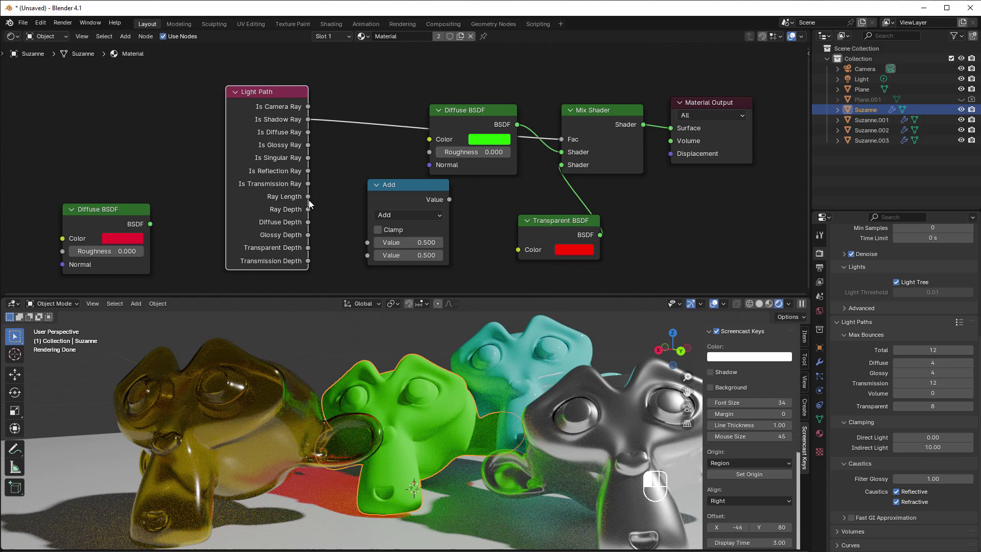
pyautogui.moveTo(308, 197); pyautogui.dragTo(368, 243)
pyautogui.moveTo(450, 200); pyautogui.dragTo(521, 248)
# Set the Math node to Multiply with a value of 3.8.
pyautogui.click(398, 212)
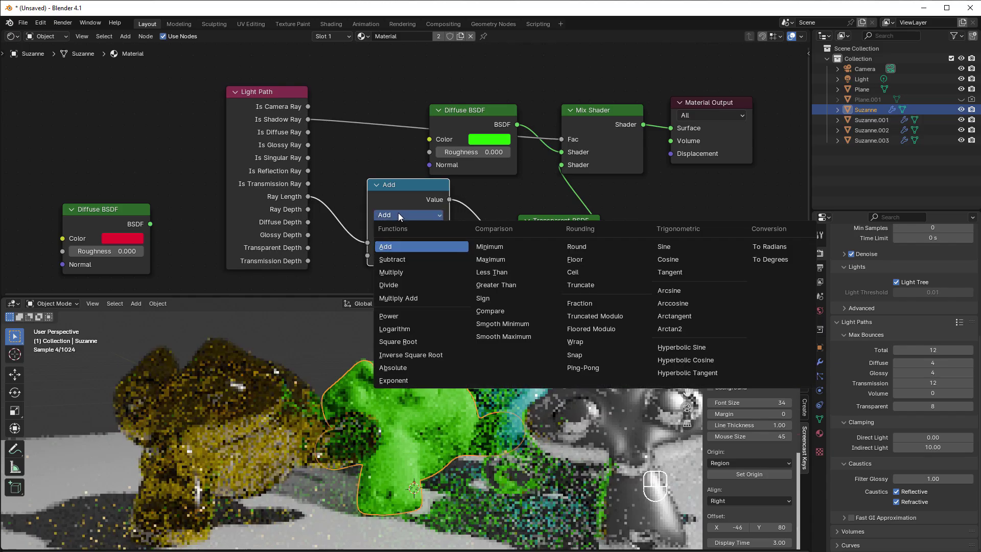
pyautogui.click(403, 272)
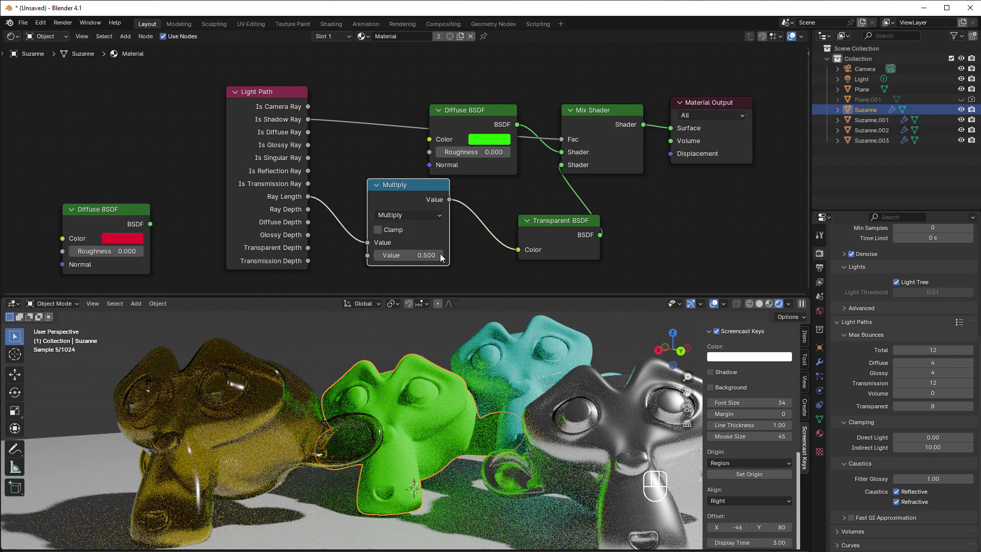
pyautogui.moveTo(370, 367); pyautogui.dragTo(468, 391, button='middle')
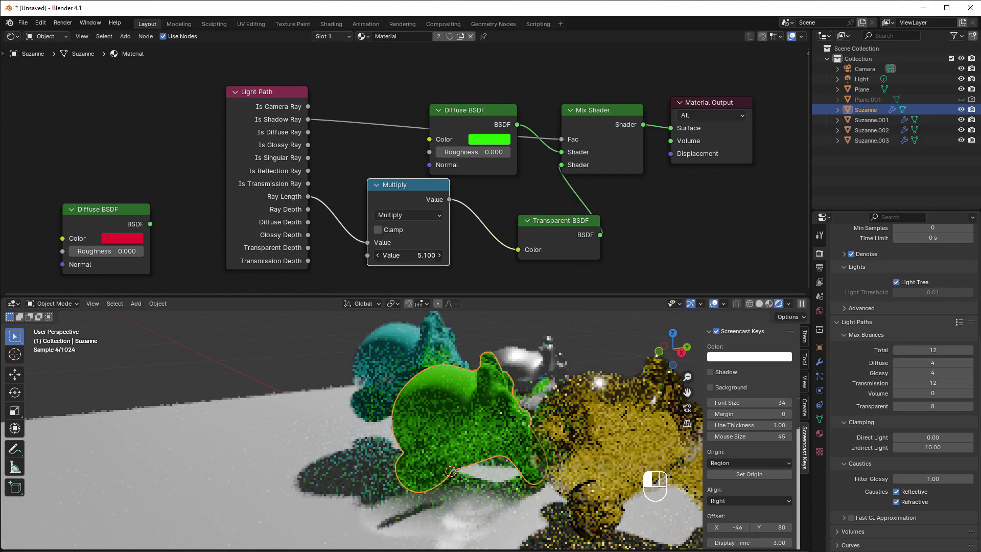
pyautogui.moveTo(408, 255); pyautogui.dragTo(445, 255)
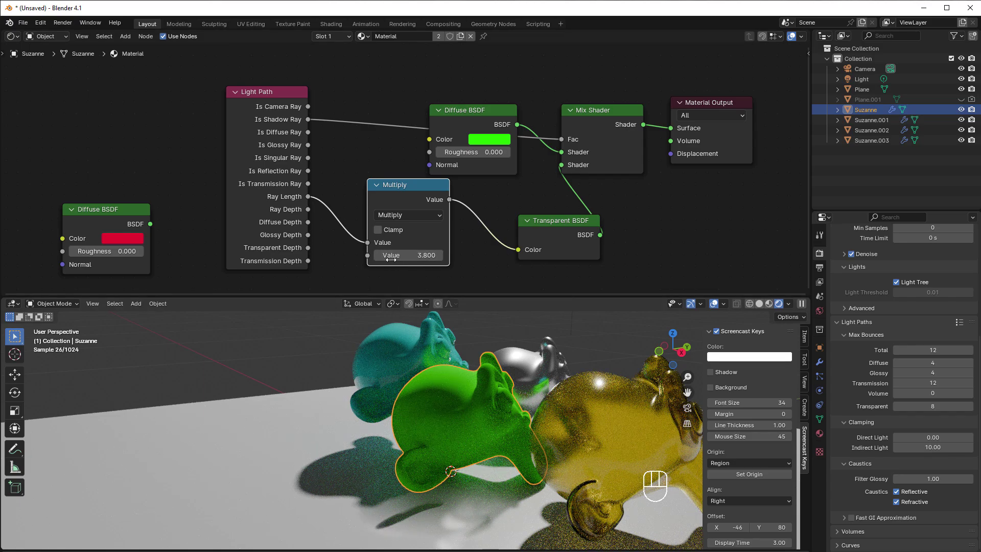
# Raise the Multiply factor on Ray Length from 3.8 to 5.1 while the render updates.
pyautogui.moveTo(402, 256); pyautogui.dragTo(421, 255)
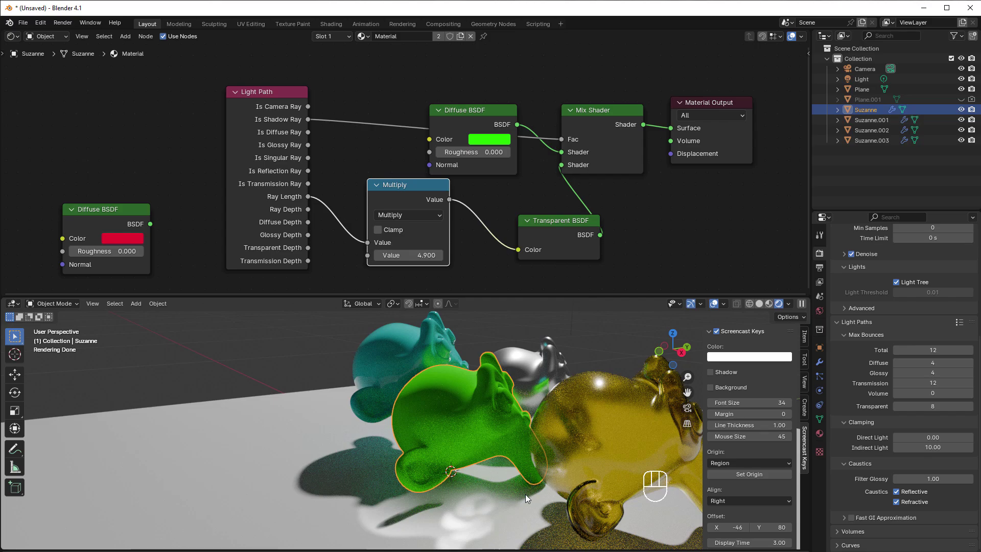
pyautogui.moveTo(408, 255)
pyautogui.mouseDown()
pyautogui.moveTo(433, 255)
pyautogui.moveTo(411, 255)
pyautogui.mouseUp()
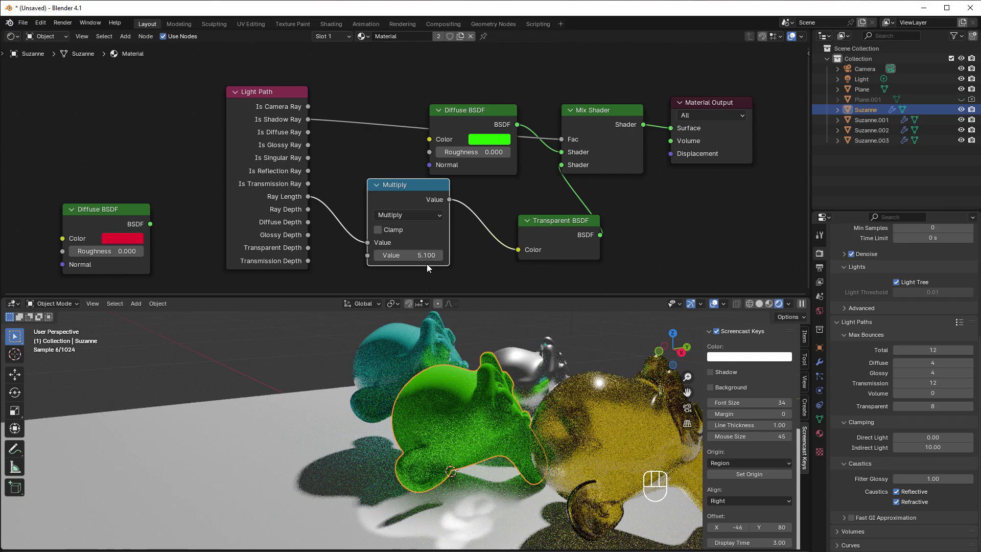
pyautogui.moveTo(313, 235); pyautogui.dragTo(220, 204, button='middle')
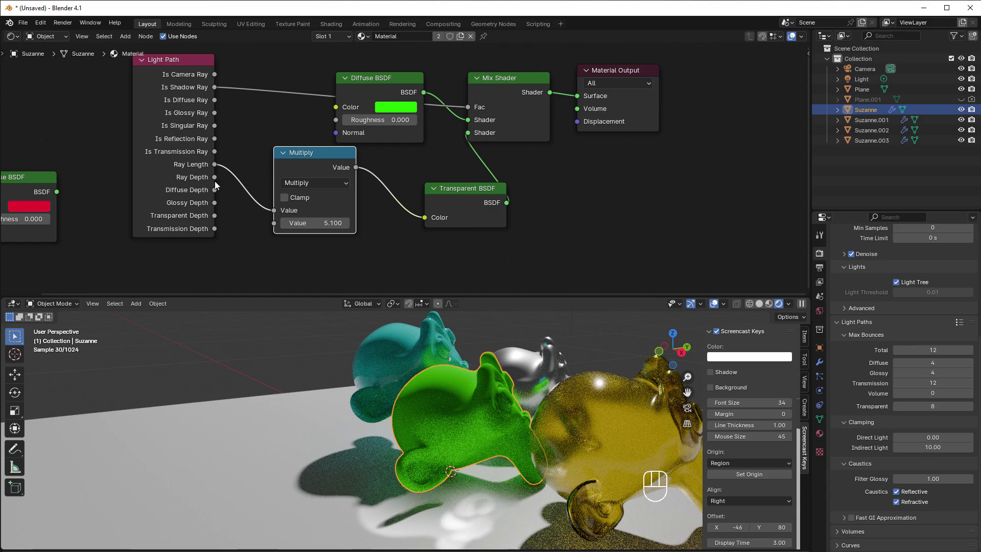
# Link Ray Length directly to the Transparent BSDF's Color input.
pyautogui.moveTo(214, 165); pyautogui.dragTo(424, 217)
pyautogui.scroll(-1, 401, 252)
pyautogui.moveTo(401, 252); pyautogui.dragTo(445, 222, button='middle')
# Swap the Transparent BSDF for the red Diffuse BSDF and reposition the green Diffuse and Multiply nodes.
pyautogui.moveTo(72, 190); pyautogui.dragTo(489, 127)
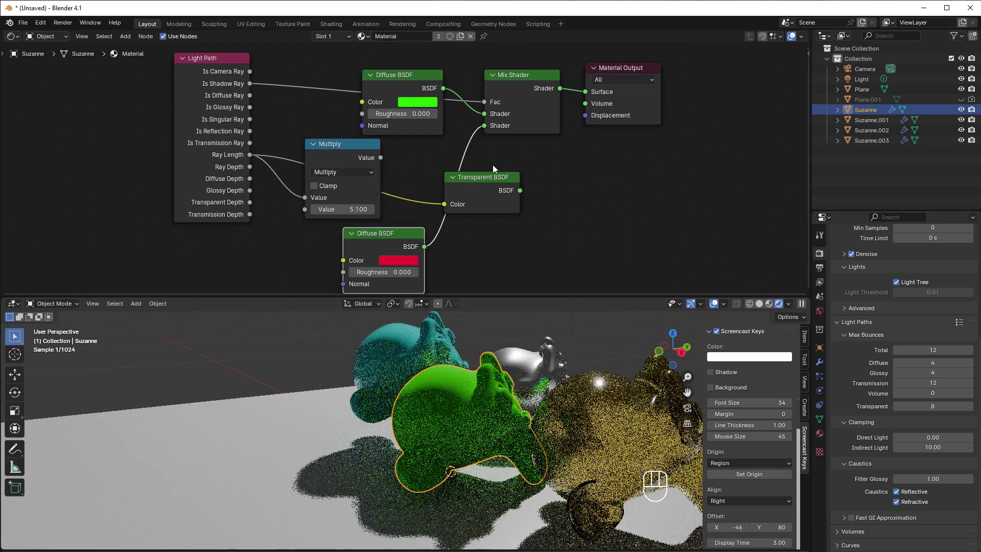
pyautogui.press('Delete')
pyautogui.moveTo(545, 192); pyautogui.dragTo(439, 237, button='middle')
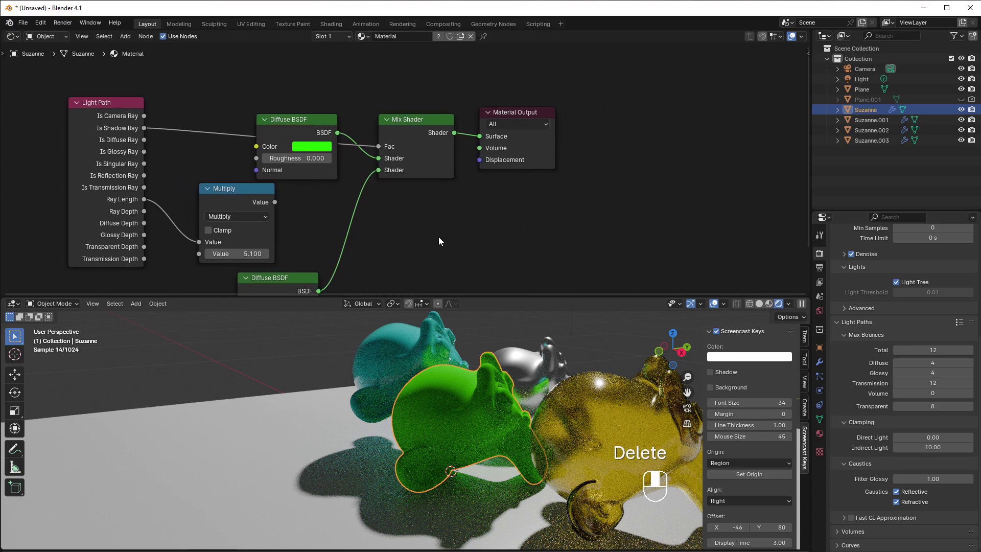
pyautogui.moveTo(312, 139); pyautogui.dragTo(344, 191)
pyautogui.moveTo(247, 192); pyautogui.dragTo(274, 76)
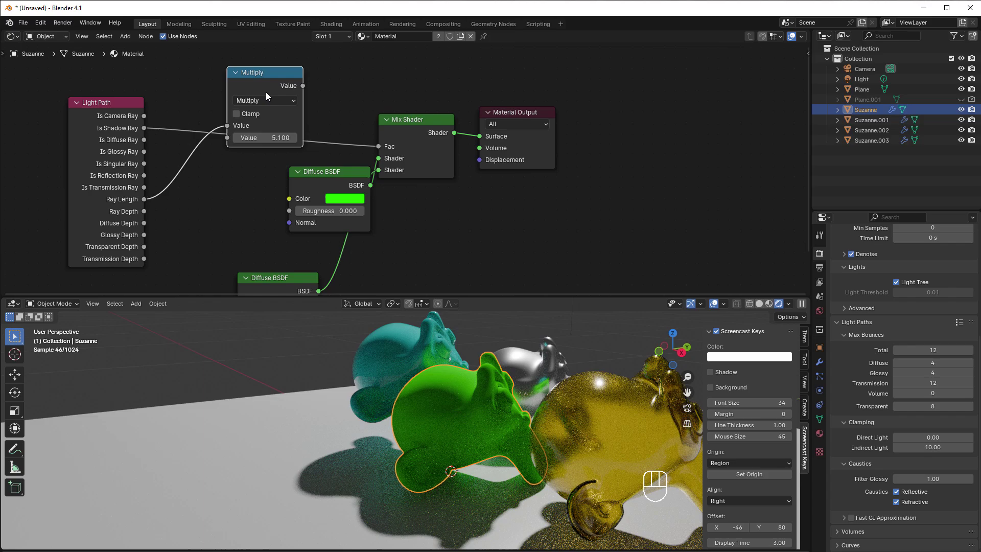
# Change the Multiply node to Compare and move it and the Light Path node up.
pyautogui.click(265, 99)
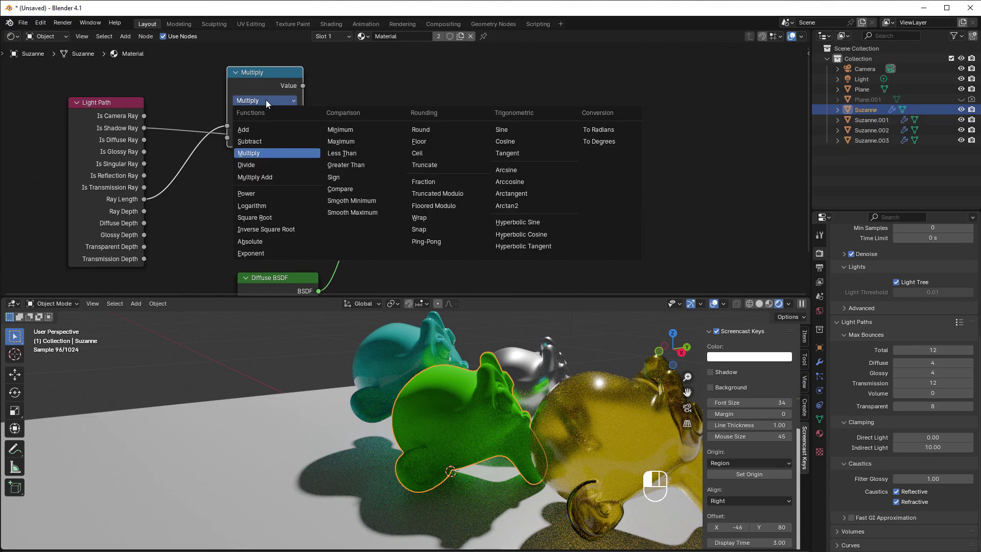
pyautogui.click(349, 190)
pyautogui.moveTo(269, 171); pyautogui.dragTo(300, 217, button='middle')
pyautogui.moveTo(296, 132); pyautogui.dragTo(301, 86)
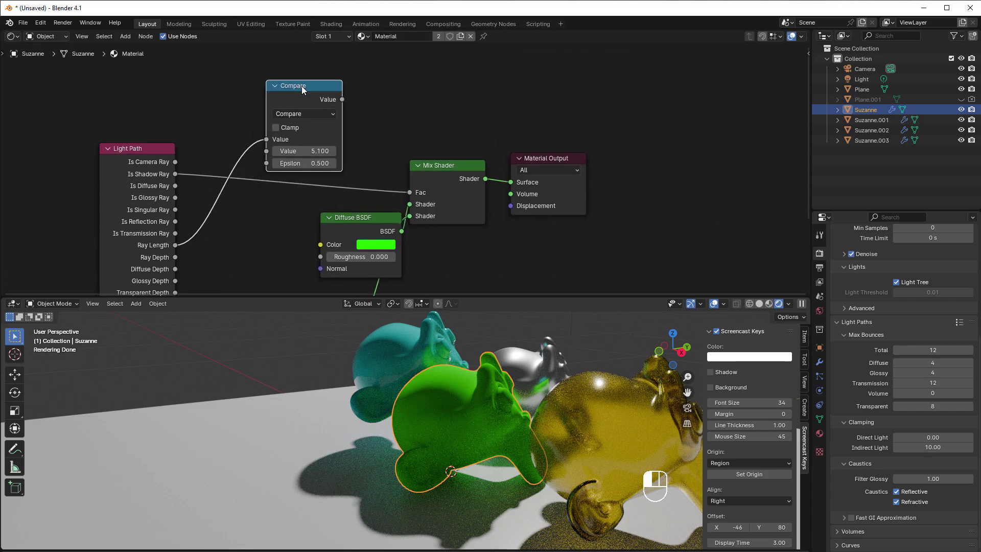
pyautogui.moveTo(171, 260); pyautogui.dragTo(268, 139)
# Set the Compare Epsilon to 0 and connect its output to Mix Shader Fac.
pyautogui.click(312, 163)
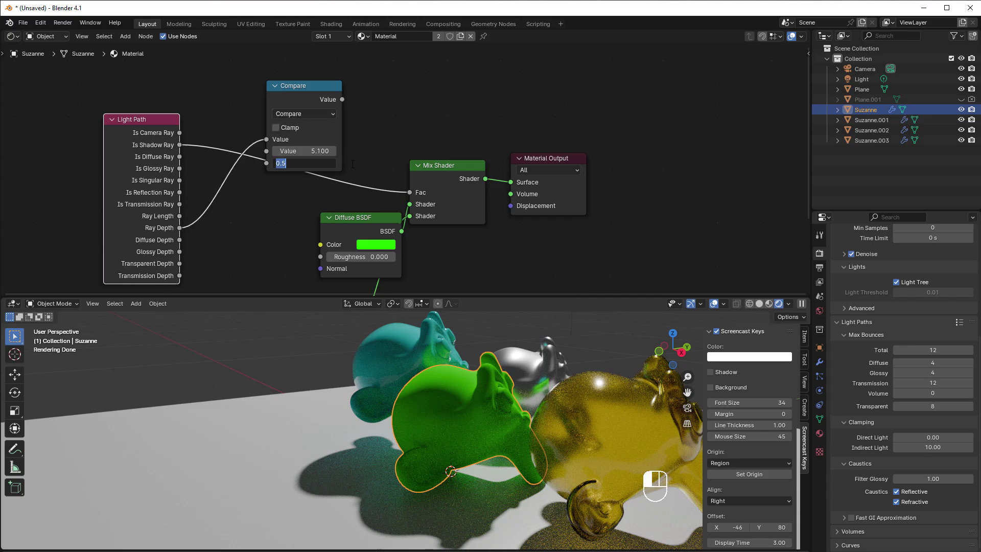
pyautogui.write('0')
pyautogui.press('Return')
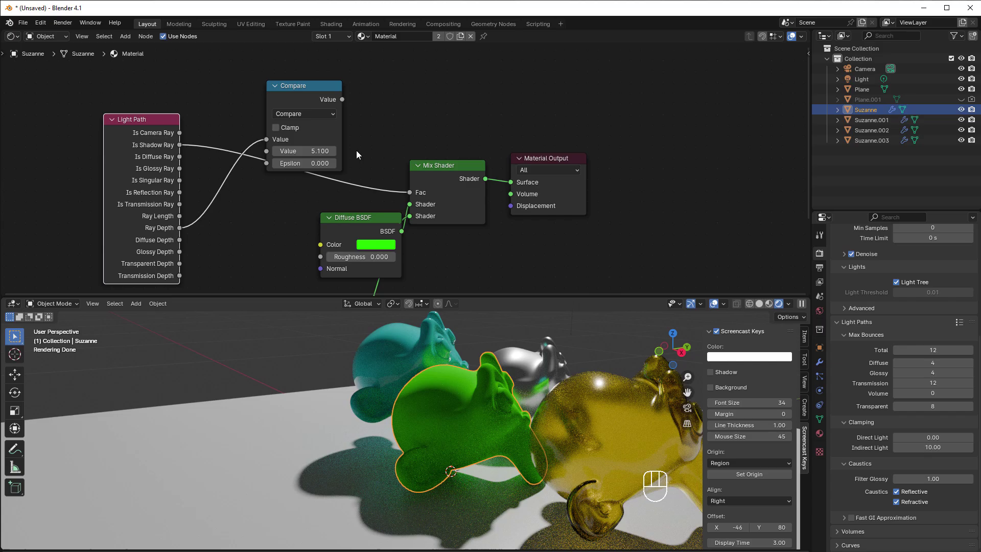
pyautogui.moveTo(342, 99); pyautogui.dragTo(415, 188)
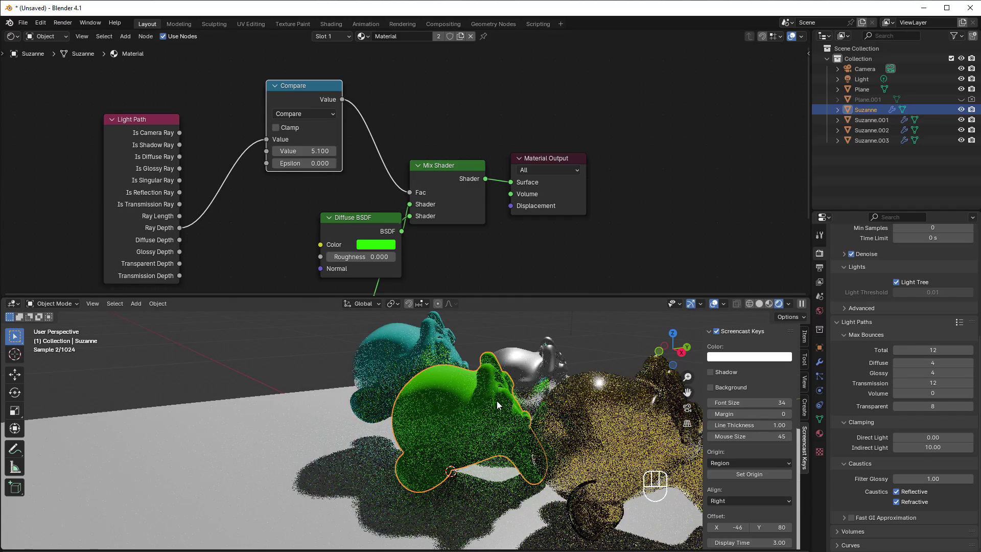
pyautogui.moveTo(497, 400); pyautogui.dragTo(374, 405, button='middle')
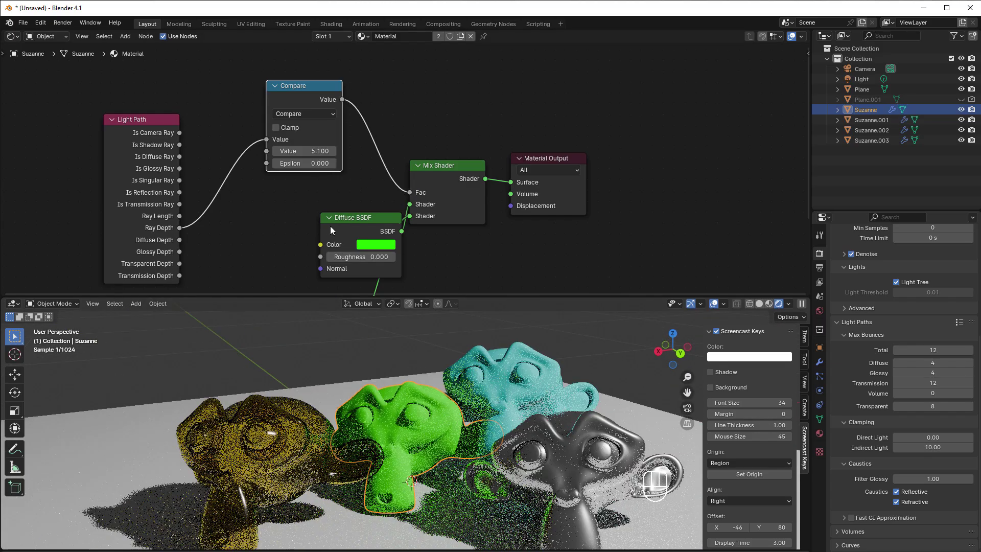
pyautogui.moveTo(331, 226); pyautogui.dragTo(363, 190, button='middle')
# Set the Compare value to 1 and rearrange the green and red Diffuse BSDF nodes.
pyautogui.click(365, 116)
pyautogui.write('1')
pyautogui.press('Return')
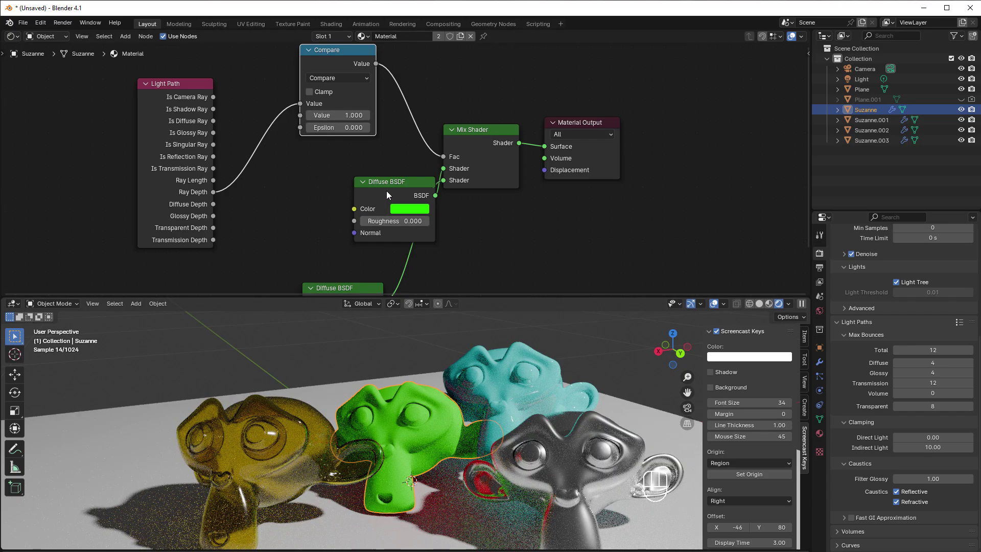
pyautogui.moveTo(387, 191); pyautogui.dragTo(356, 189)
pyautogui.moveTo(355, 287); pyautogui.dragTo(372, 254)
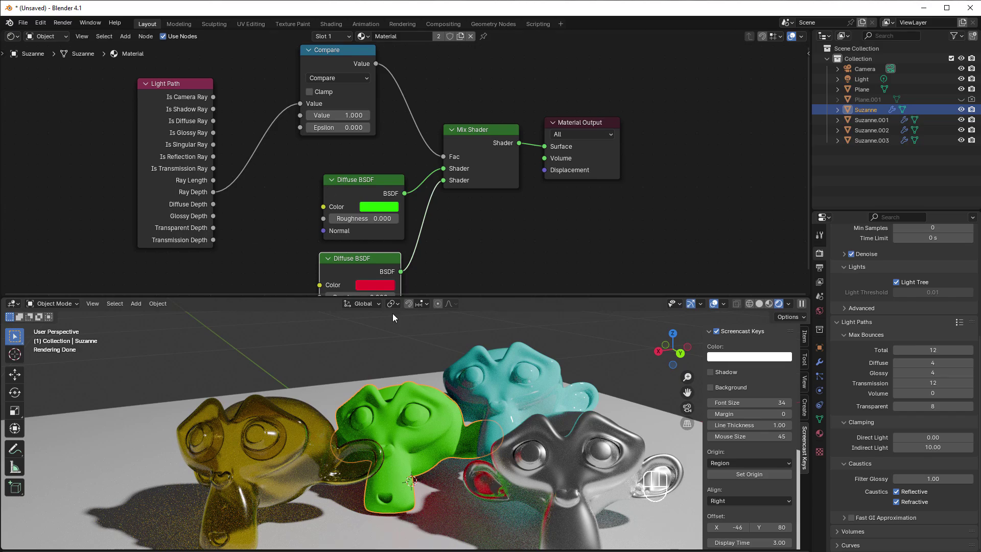
# Step the Compare value through 2 and 3 up to 4, watching the render.
pyautogui.write('2')
pyautogui.press('Return')
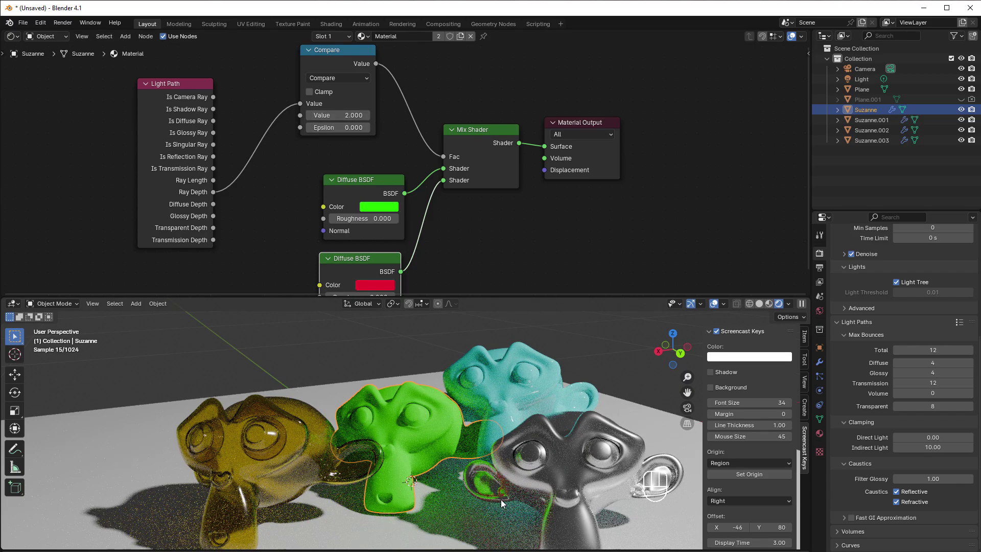
pyautogui.click(337, 115)
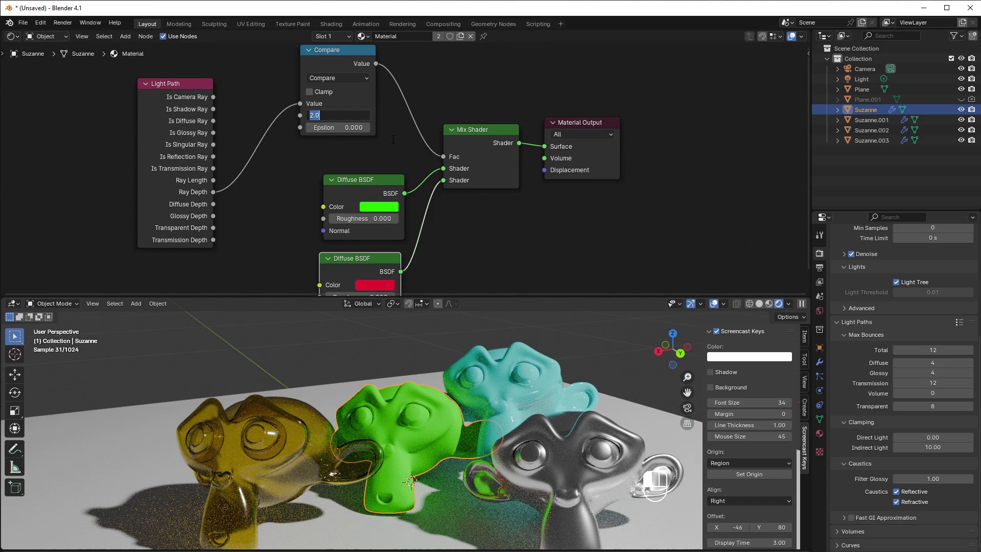
pyautogui.write('3')
pyautogui.press('Return')
pyautogui.moveTo(398, 396); pyautogui.dragTo(397, 438, button='middle')
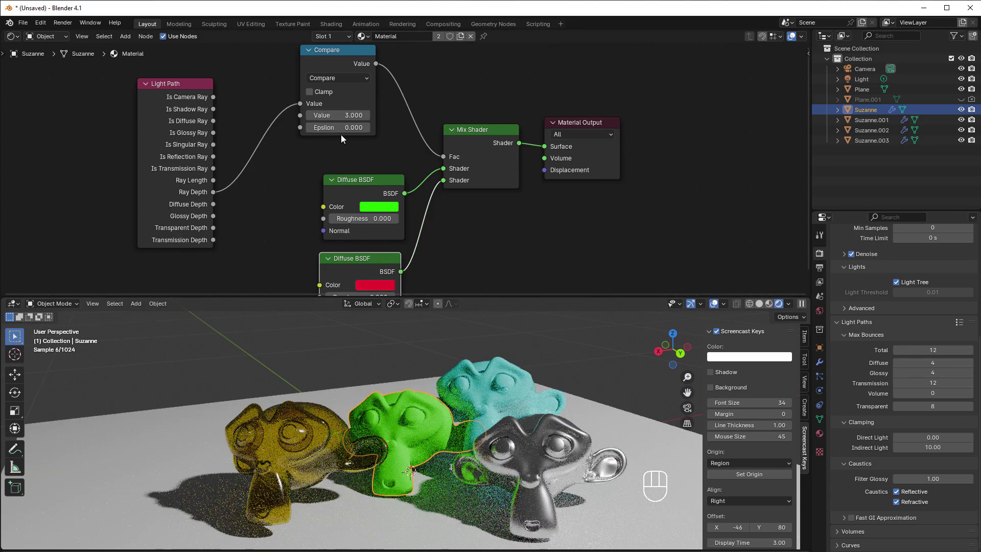
pyautogui.click(337, 115)
pyautogui.write('4')
pyautogui.press('Return')
pyautogui.scroll(2, 351, 461)
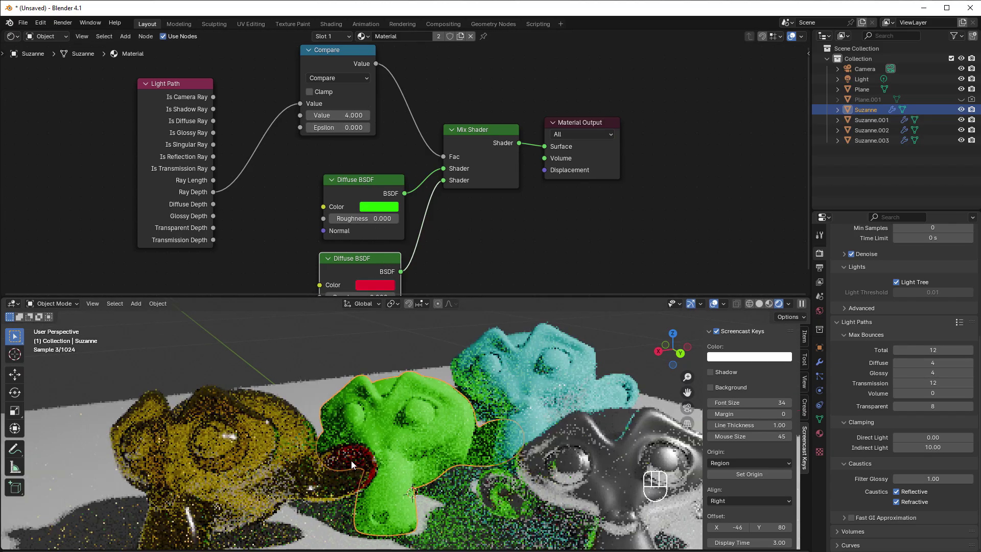